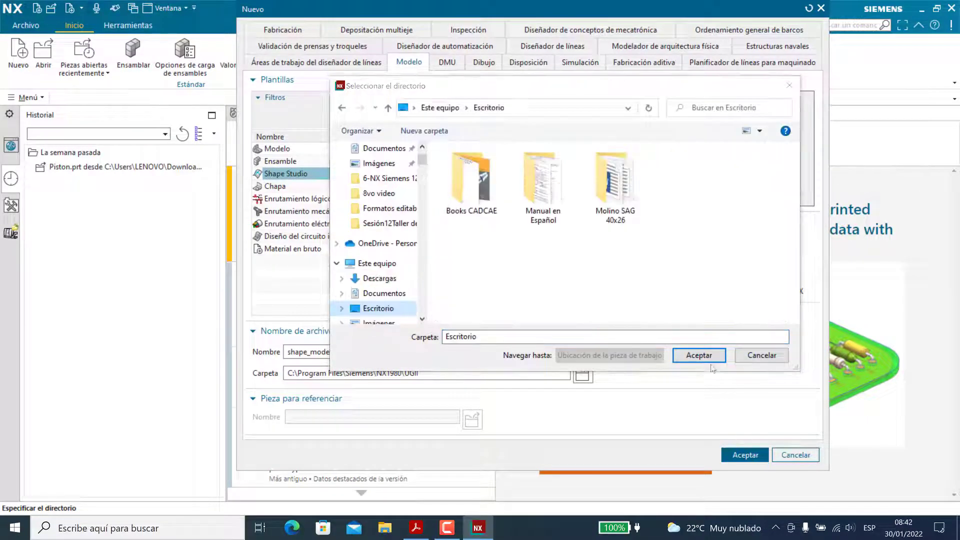
Create a new Shape Studio part named shape_model1 in the Escritorio folder.
key("Return")
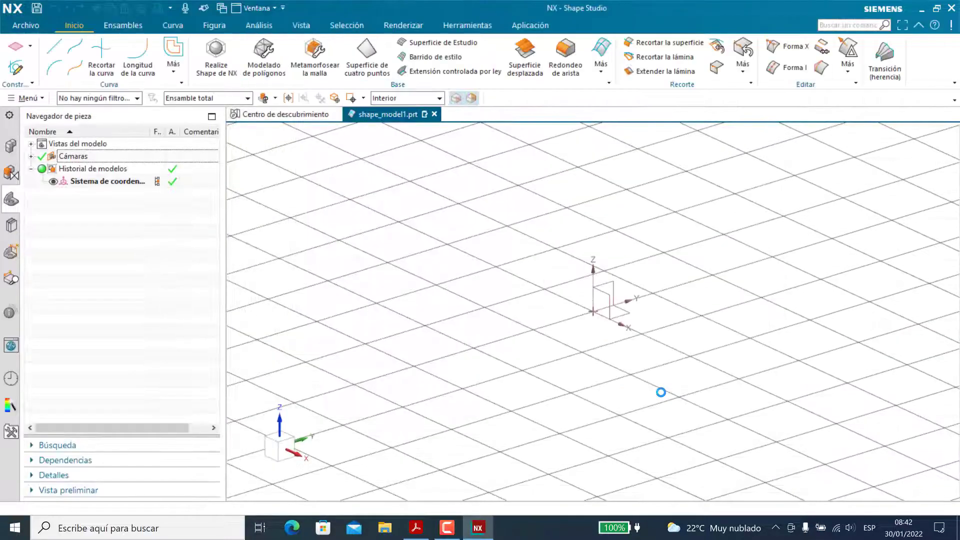
middle_click_drag(644, 312, 594, 362)
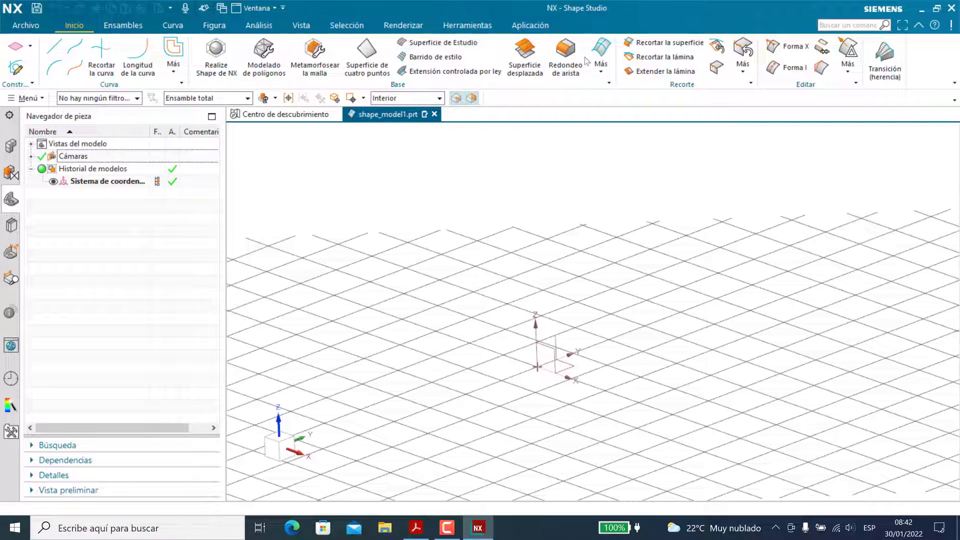
Look through the commands available for assemblies, curves, features, analysis, views, selection, rendering, tools and applications.
left_click(121, 26)
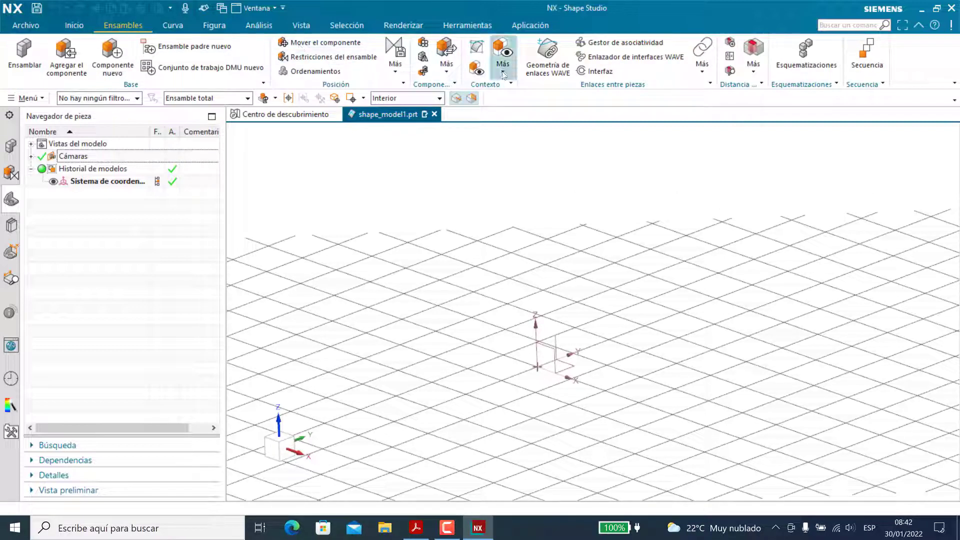
left_click(173, 26)
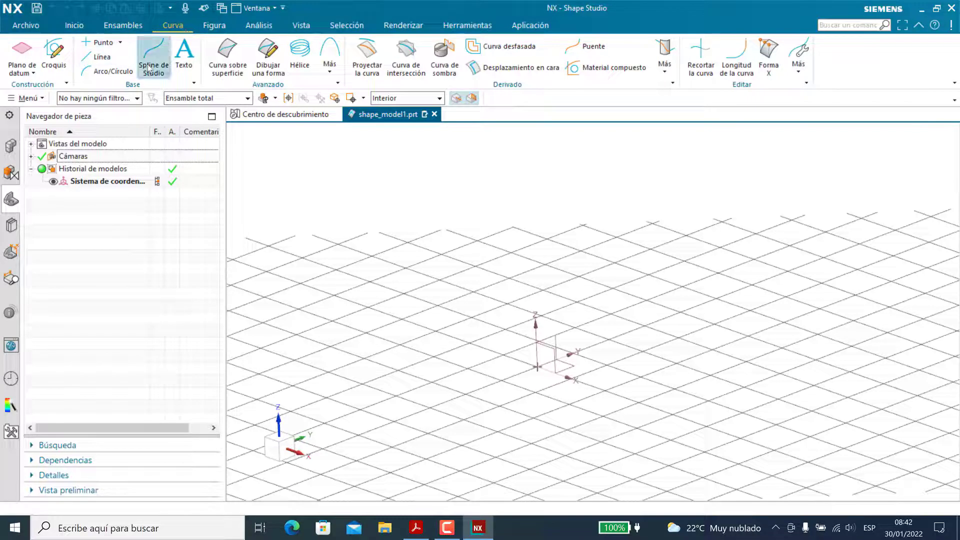
left_click(216, 30)
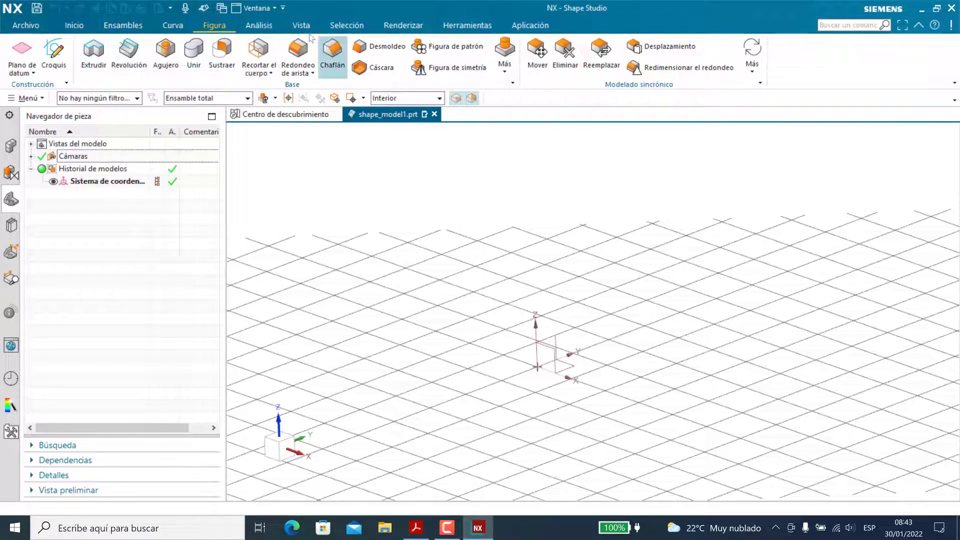
left_click(267, 28)
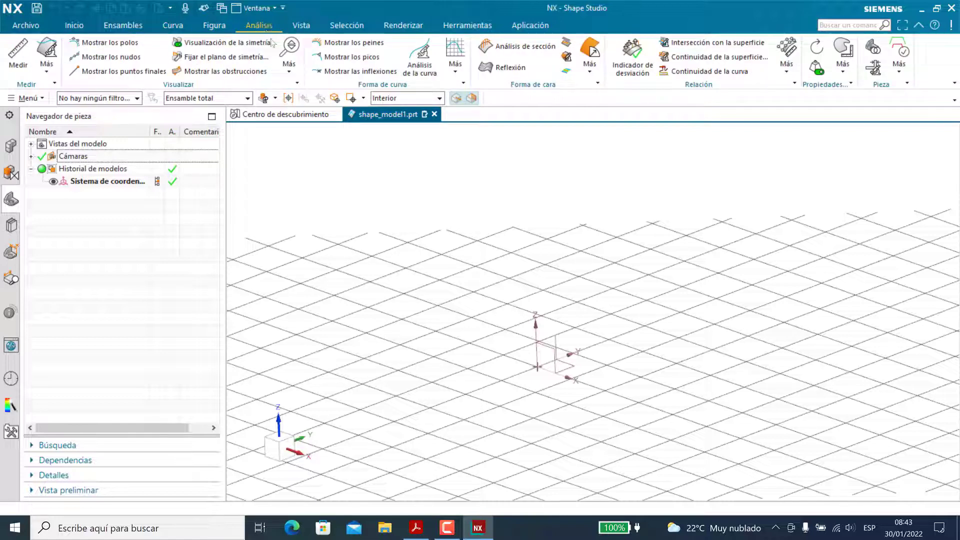
left_click(301, 26)
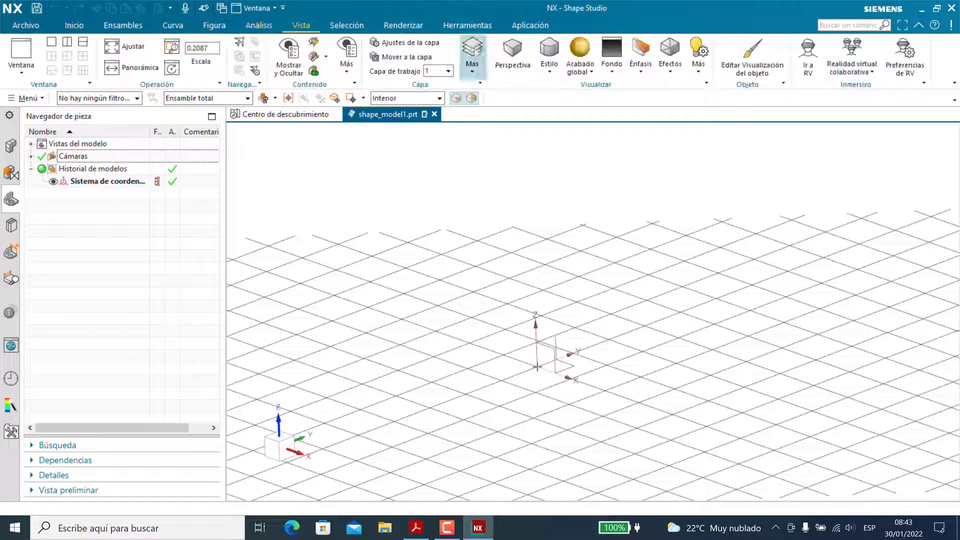
left_click(346, 25)
left_click(409, 26)
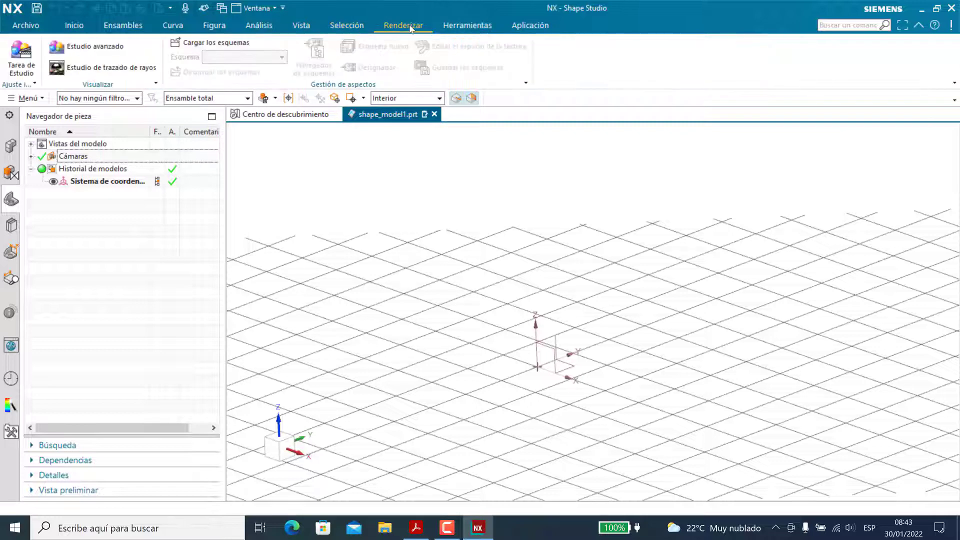
left_click(469, 27)
left_click(536, 28)
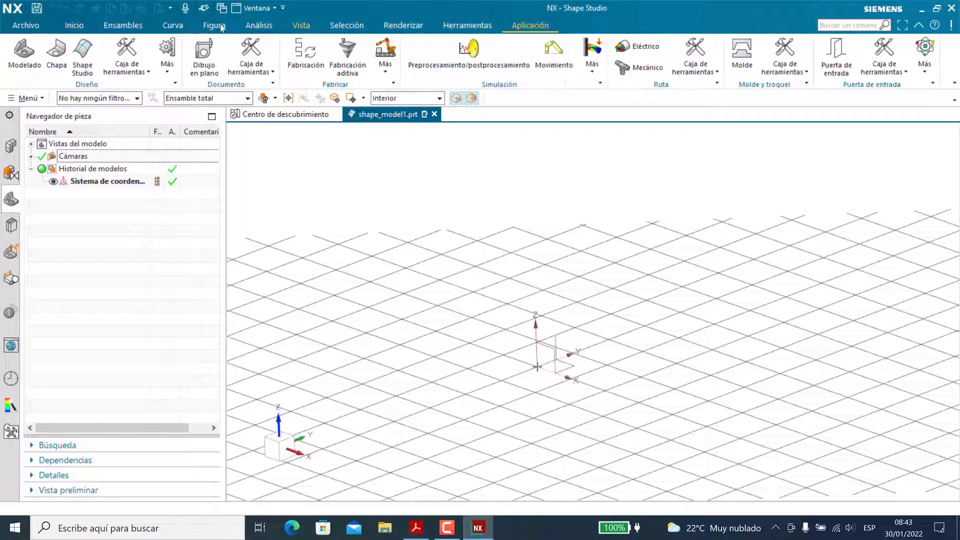
left_click(74, 26)
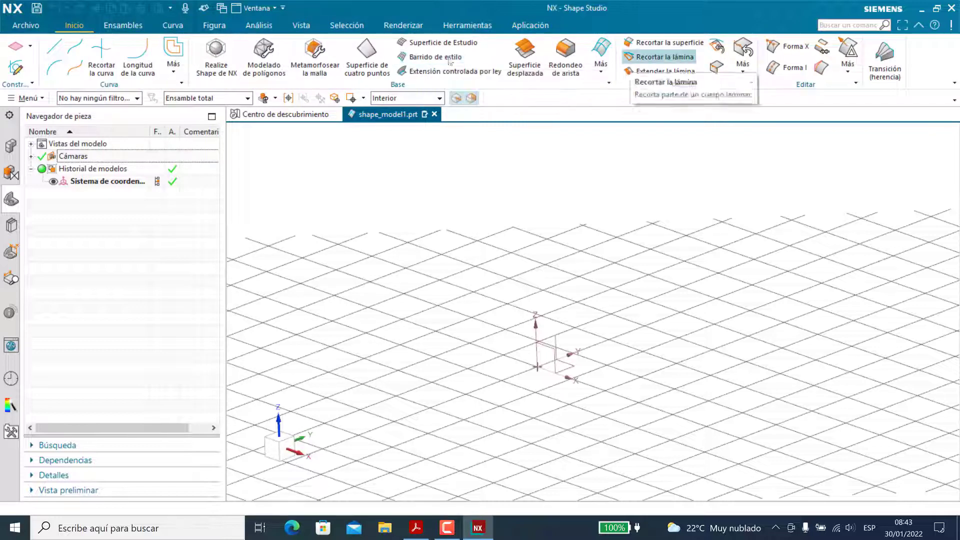
Create a datum plane offset 150 mm from the YZ plane of the coordinate system, toward positive X.
left_click(11, 48)
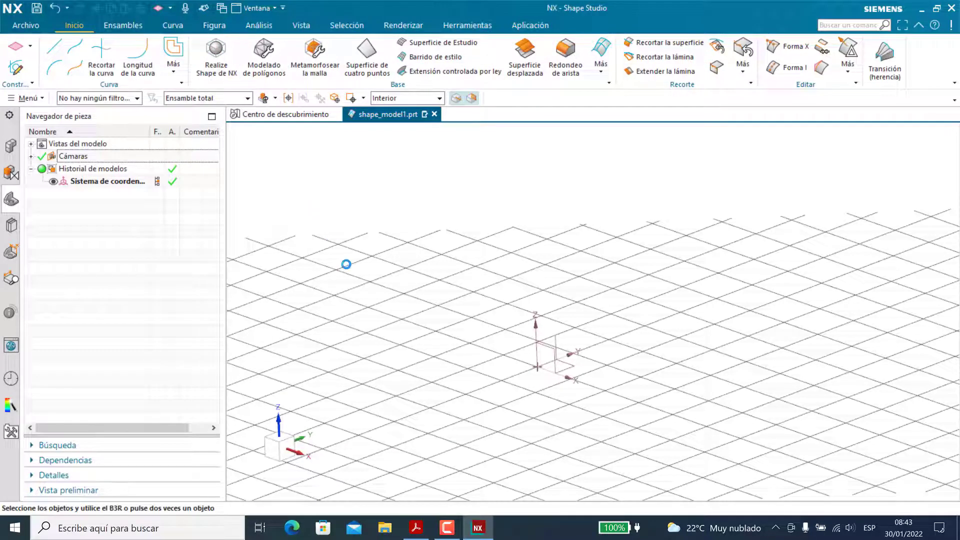
left_click(558, 336)
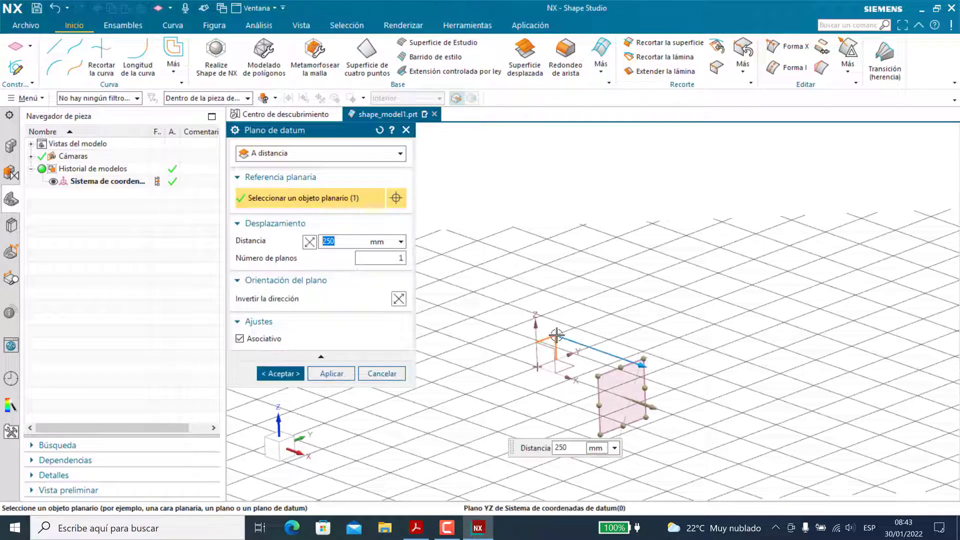
left_click(344, 241)
type("150")
key("Return")
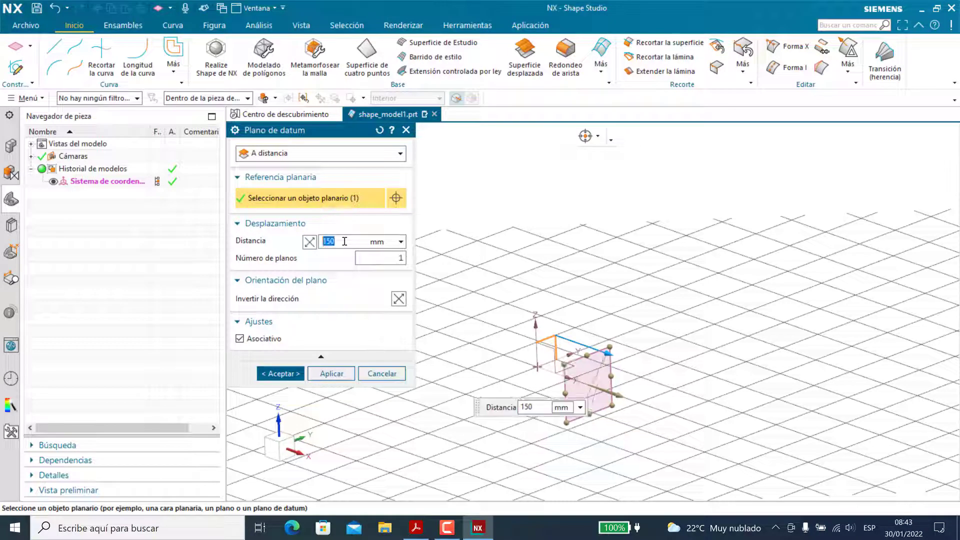
left_click(332, 374)
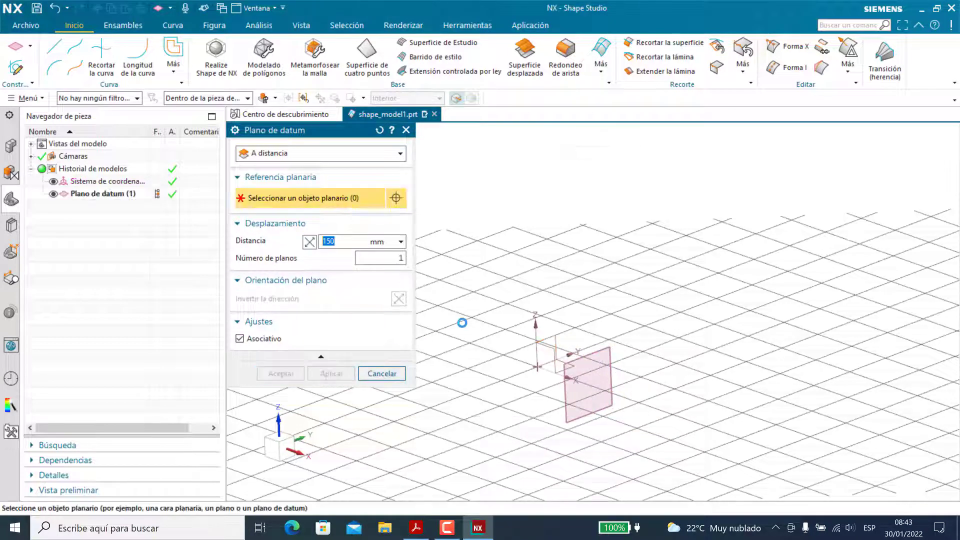
Create a second datum plane 150 mm from the YZ plane in the reversed direction.
left_click(551, 340)
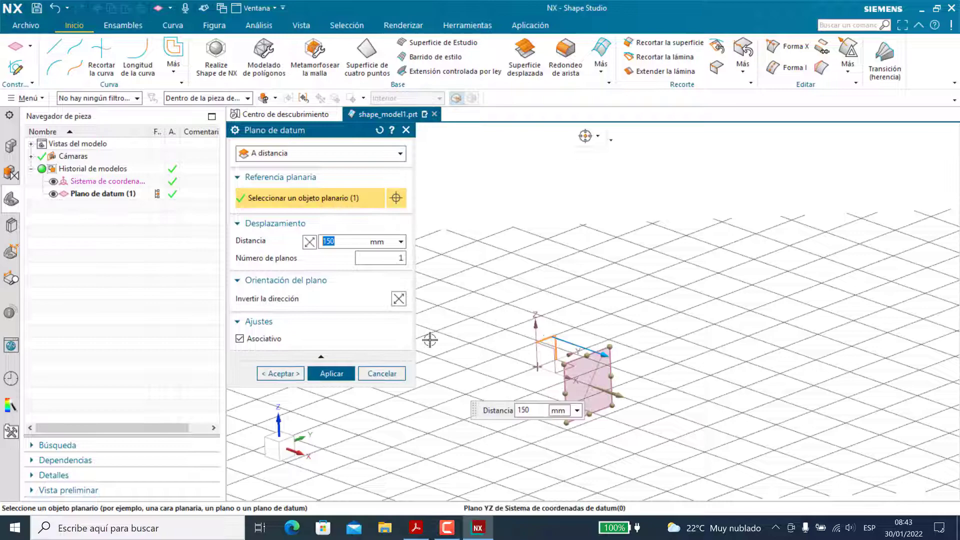
left_click(309, 241)
left_click(286, 372)
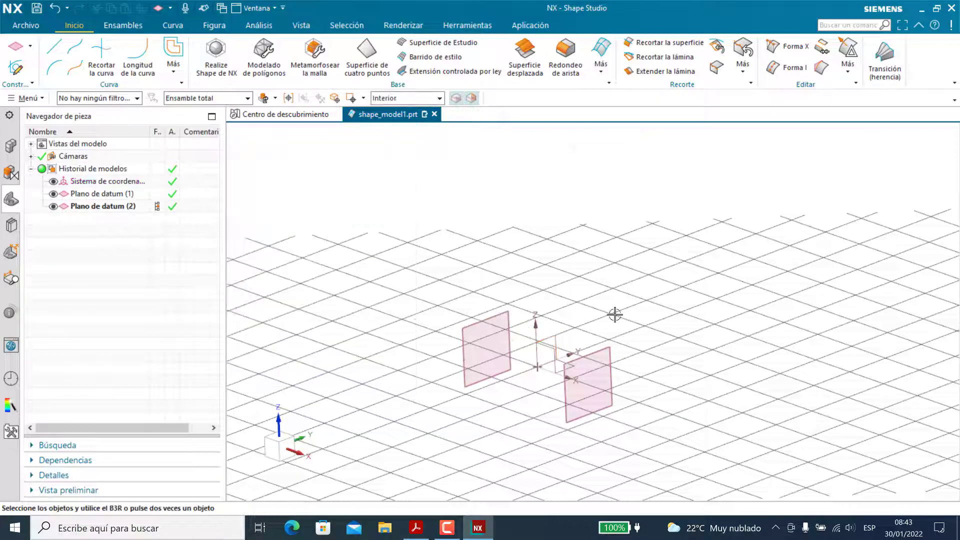
middle_click_drag(542, 401, 554, 394)
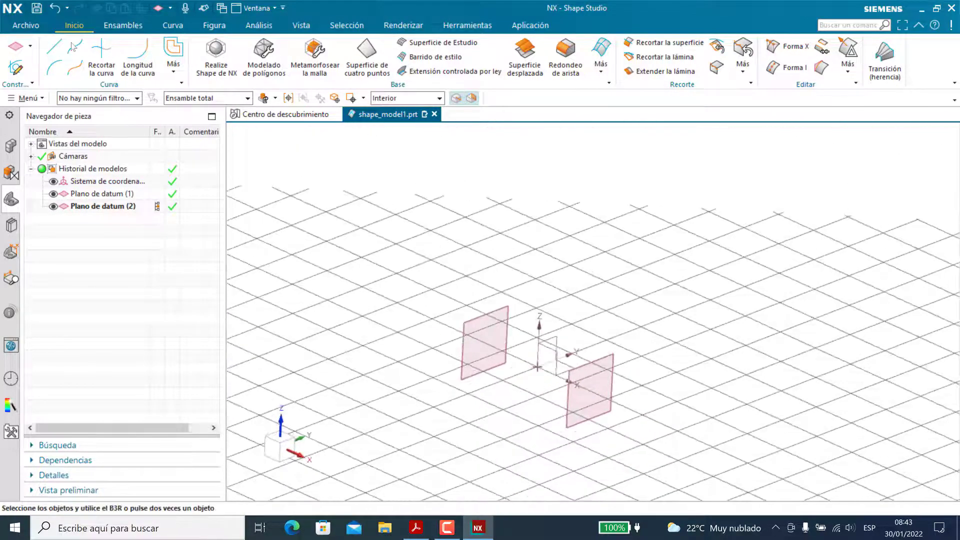
Start a sketch on the datum plane at the negative X side of the coordinate system.
left_click(172, 25)
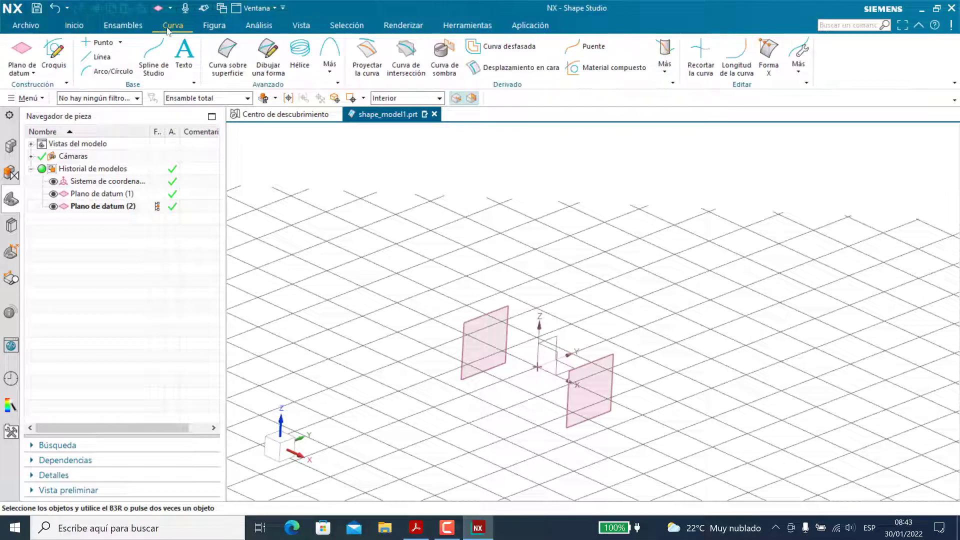
left_click(53, 56)
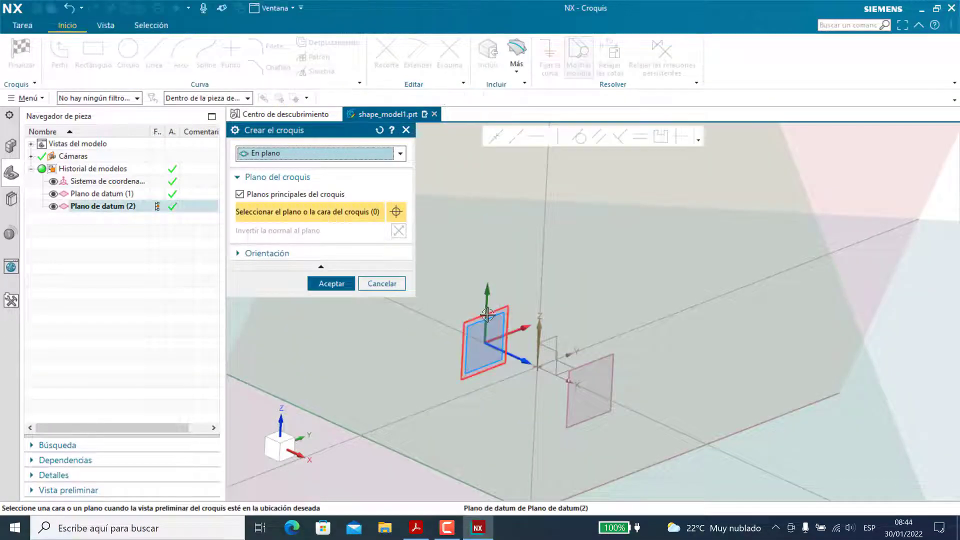
left_click(486, 323)
left_click(325, 285)
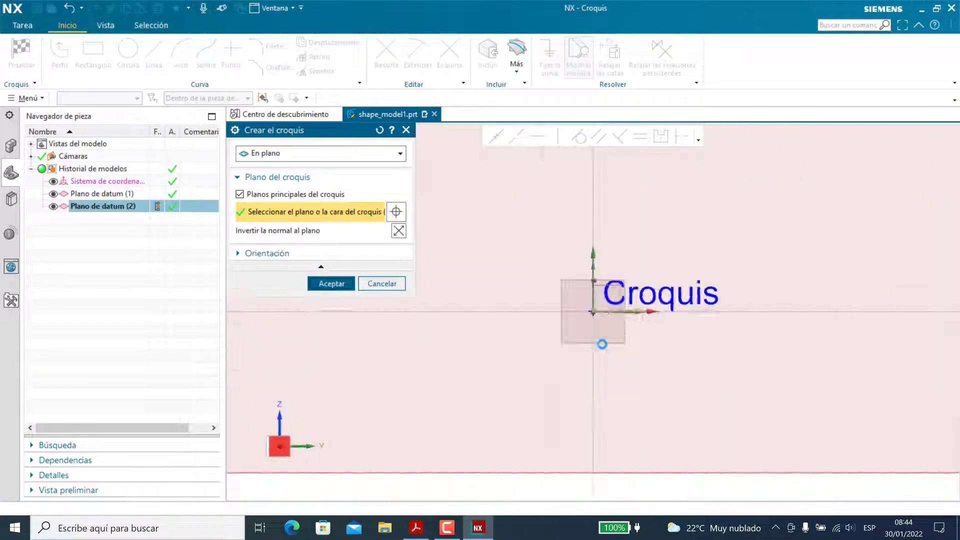
Draw an upper semicircular arc of radius 140 mm centred on the sketch origin, ending on the horizontal axis, and finish the sketch.
left_click(178, 55)
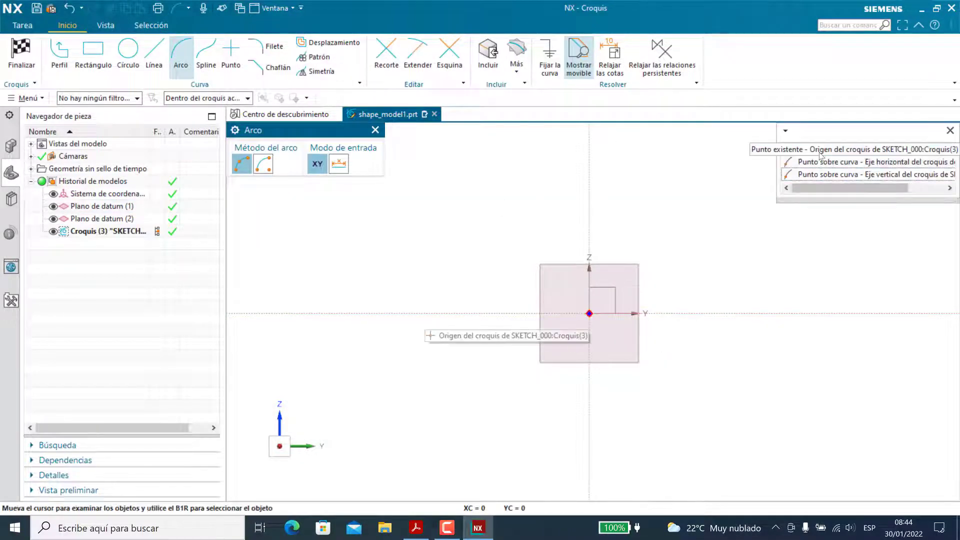
left_click(589, 313)
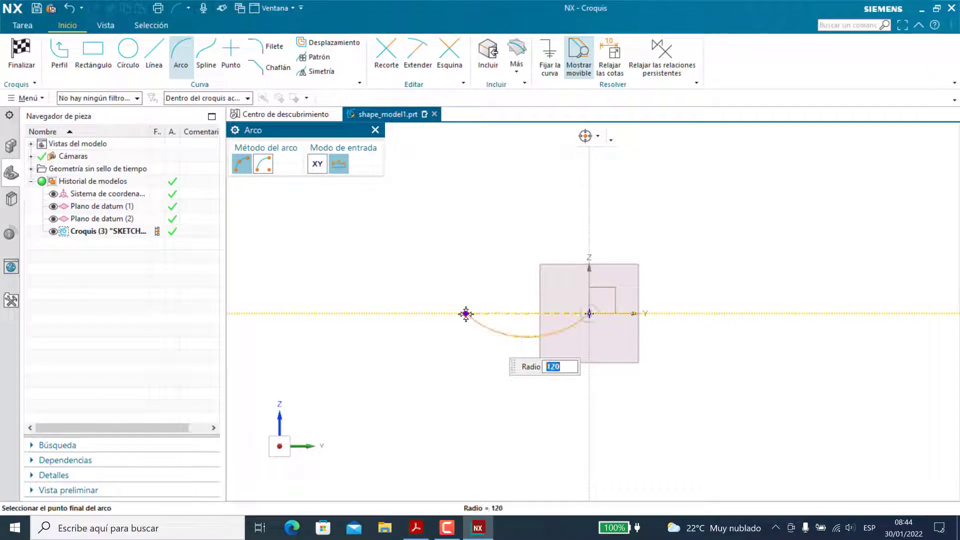
left_click(317, 169)
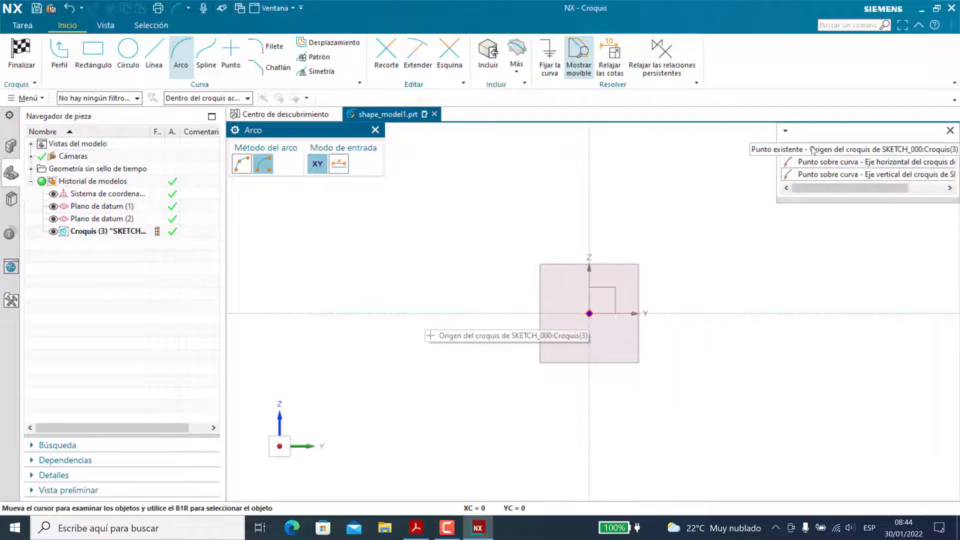
left_click(811, 148)
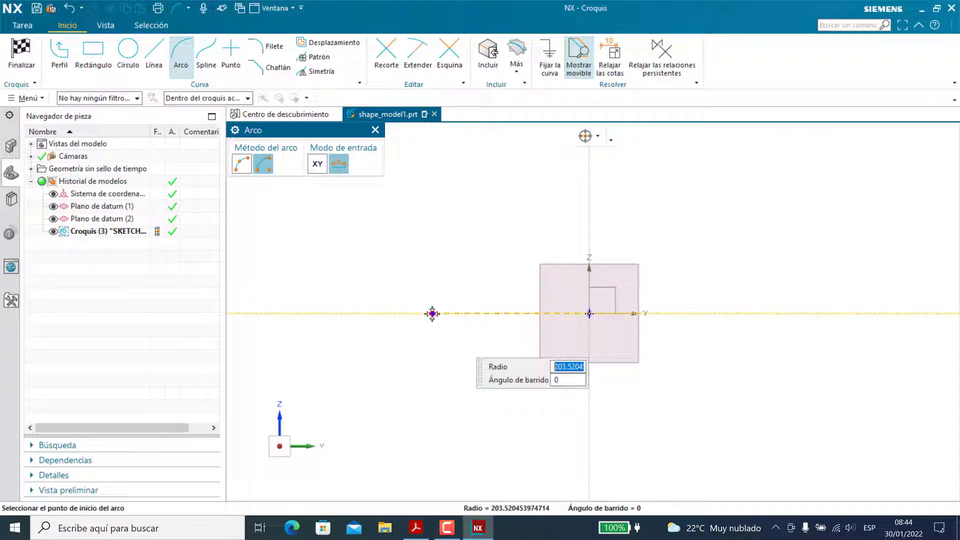
key("Tab")
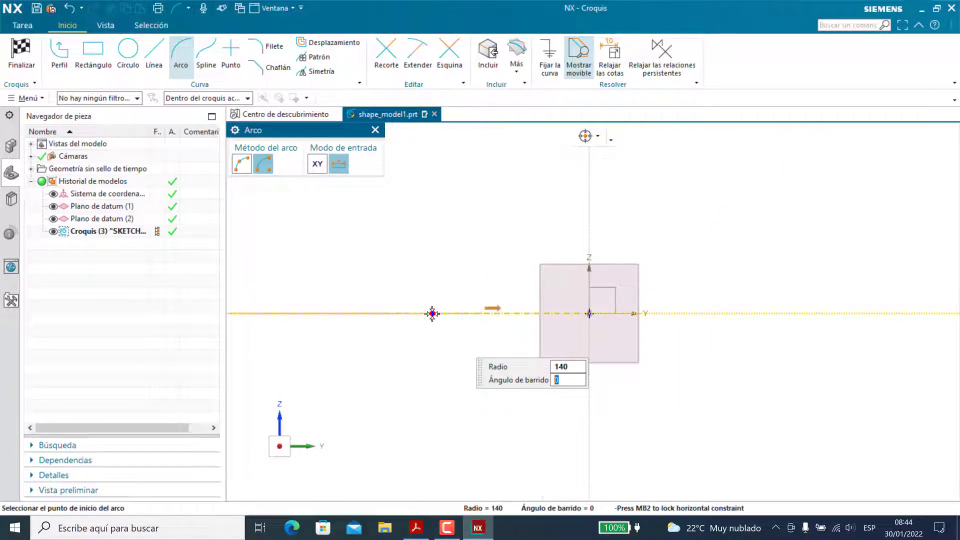
left_click(432, 314)
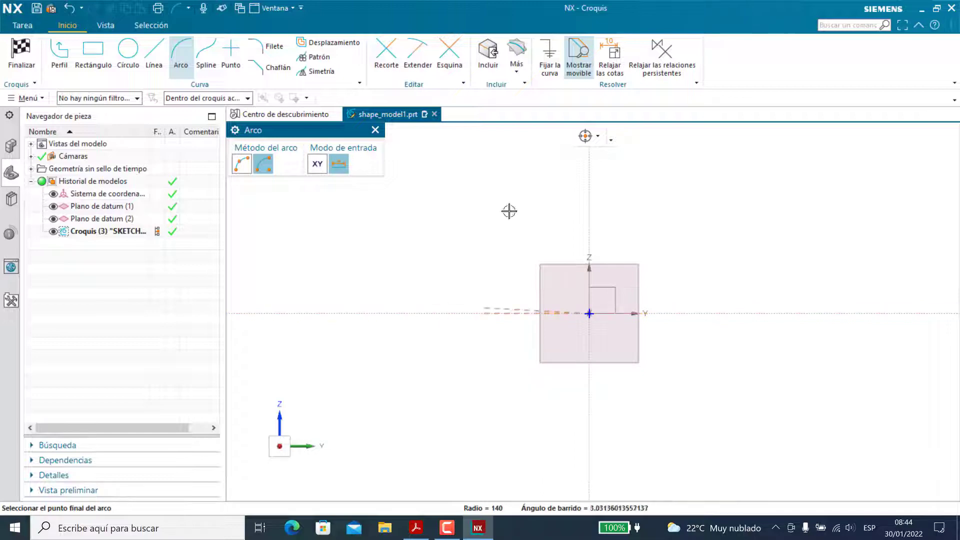
left_click(718, 314)
key("Escape")
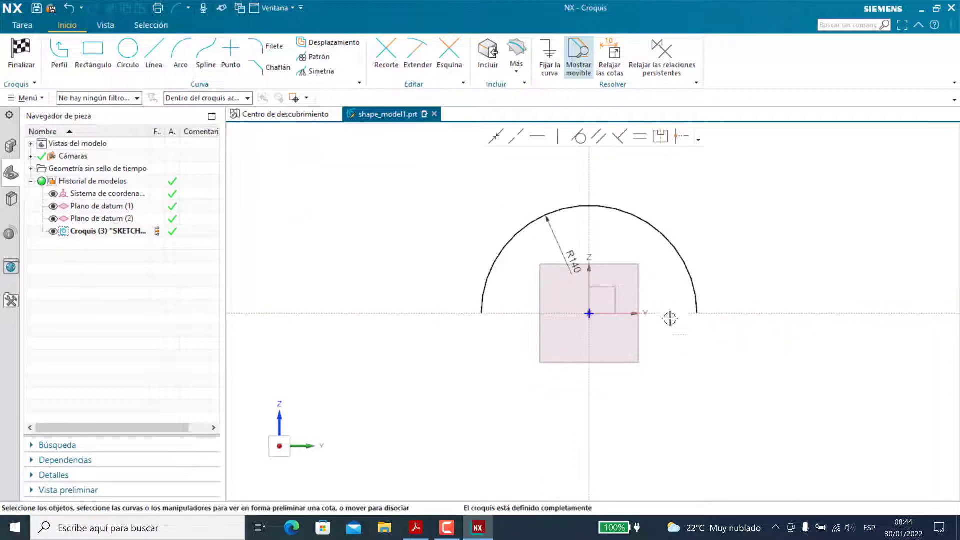
left_click(15, 64)
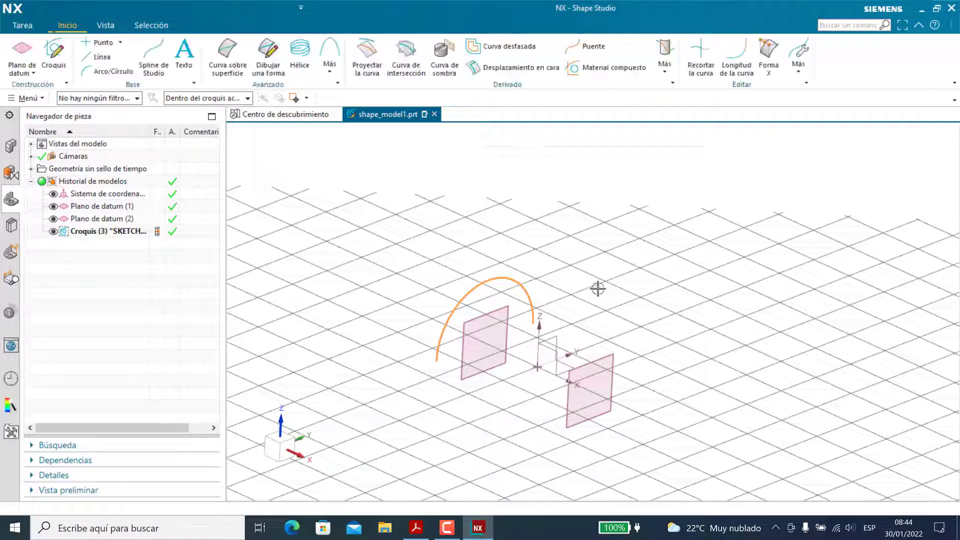
Start a sketch on the datum plane at the positive X side of the coordinate system.
left_click(53, 48)
left_click(590, 395)
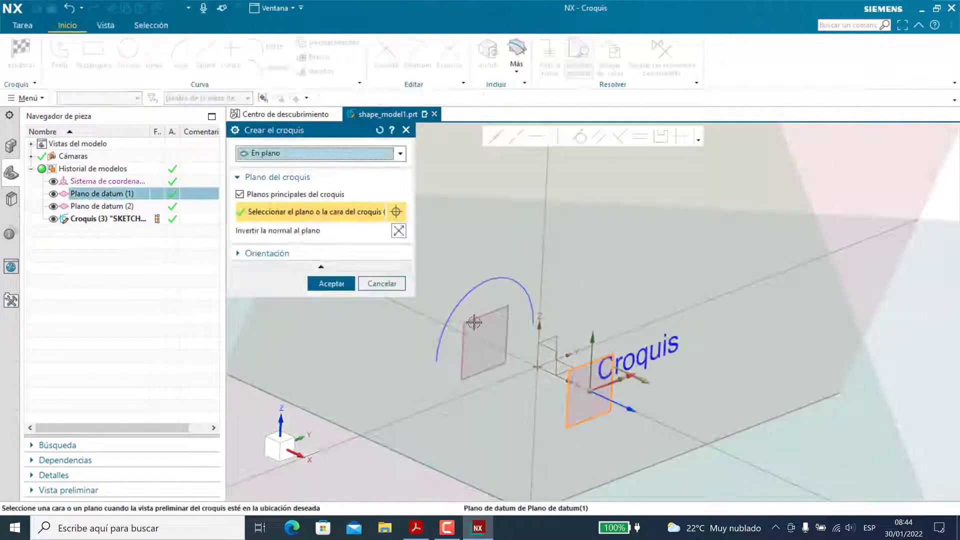
left_click(330, 284)
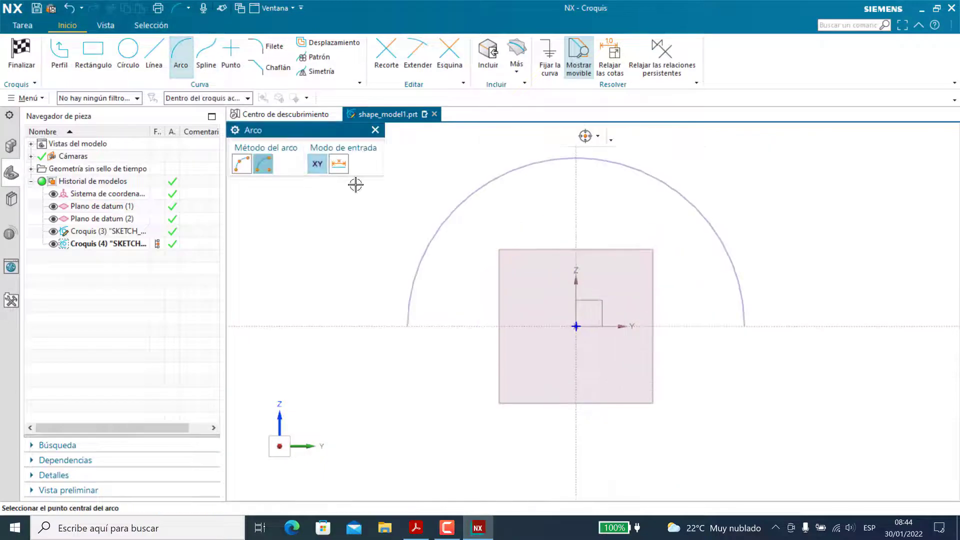
Draw an upper semicircular arc of radius 90 mm centred on the sketch origin and finish the sketch.
left_click(576, 326)
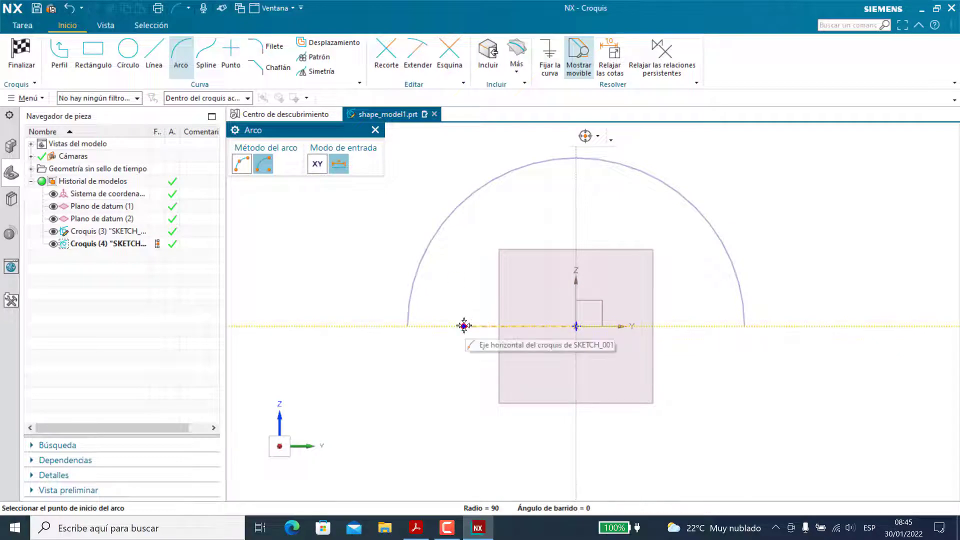
left_click(466, 326)
left_click(701, 325)
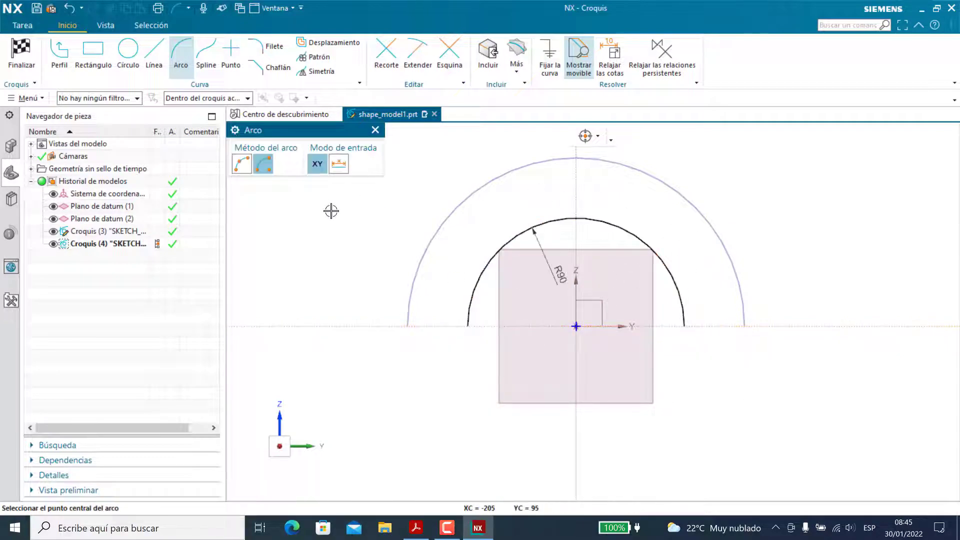
key("Escape")
left_click(21, 52)
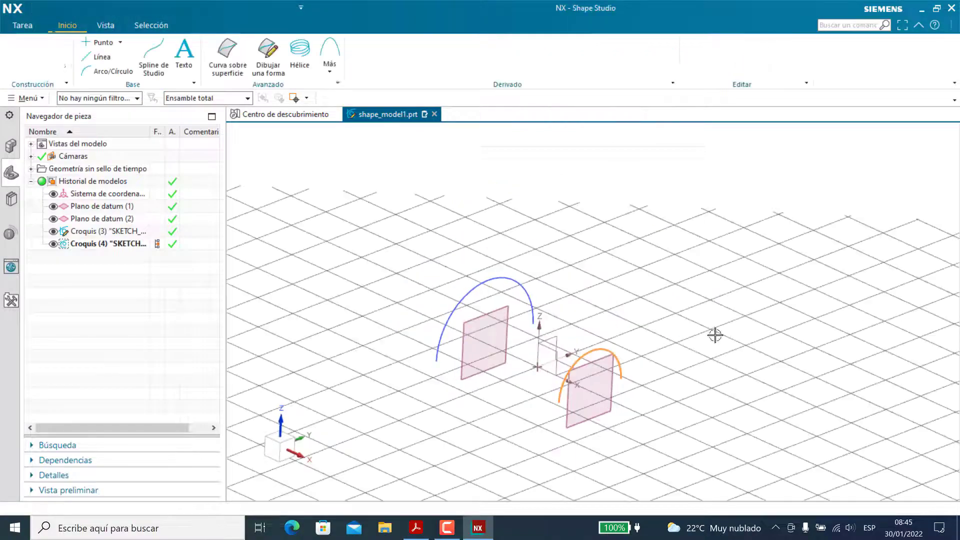
Start a sketch on the YZ plane of the coordinate system, midway between the two datum planes.
mouse_move(543, 380)
middle_mouse_down()
mouse_move(456, 386)
mouse_move(546, 380)
mouse_move(547, 370)
mouse_move(525, 383)
middle_mouse_up()
left_click(54, 53)
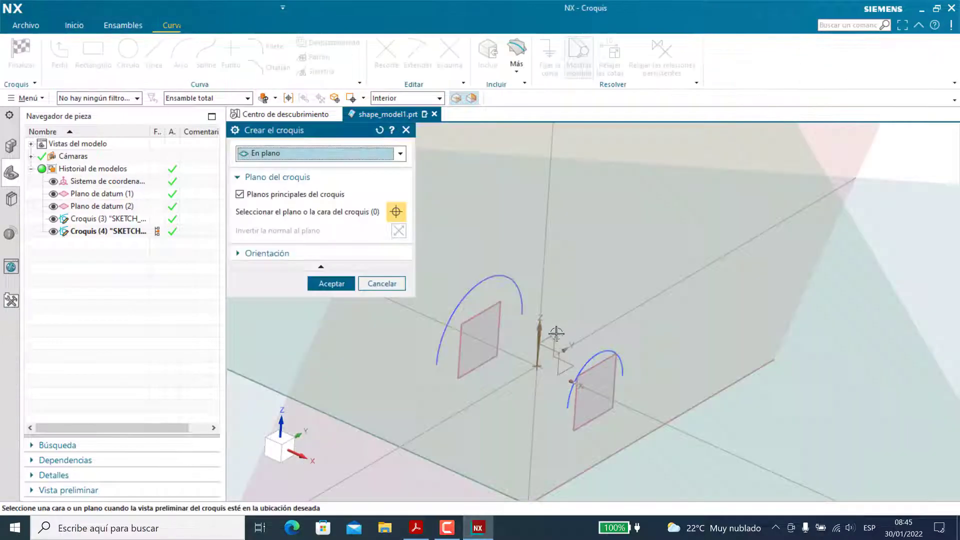
left_click(553, 337)
left_click(332, 284)
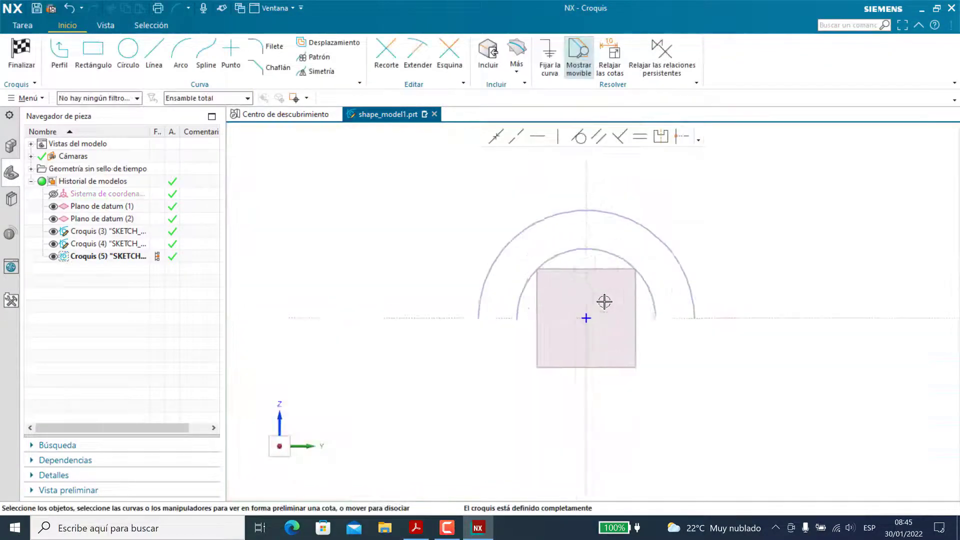
Draw an upper semicircular arc of radius 90 mm centred on the sketch origin, ending on the horizontal axis, and finish the sketch.
left_click(181, 56)
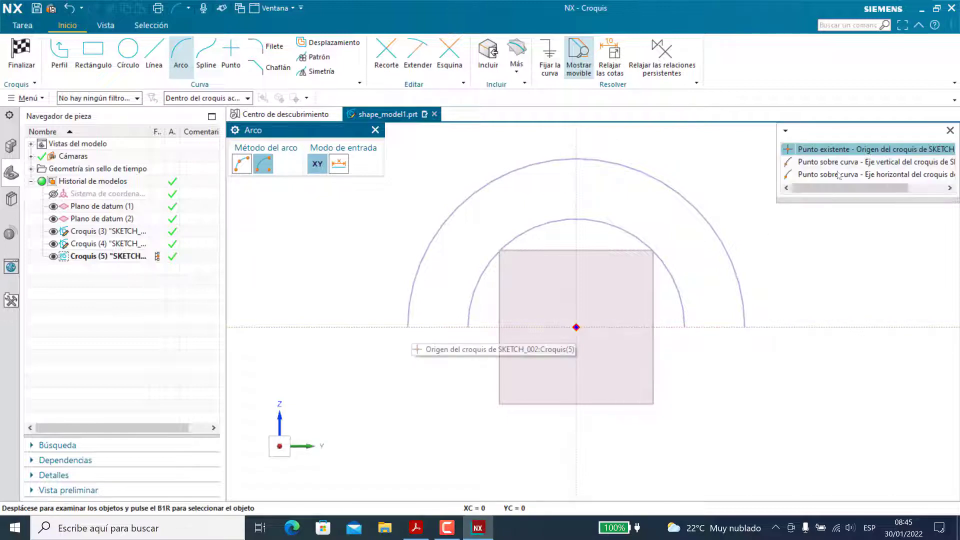
left_click(576, 328)
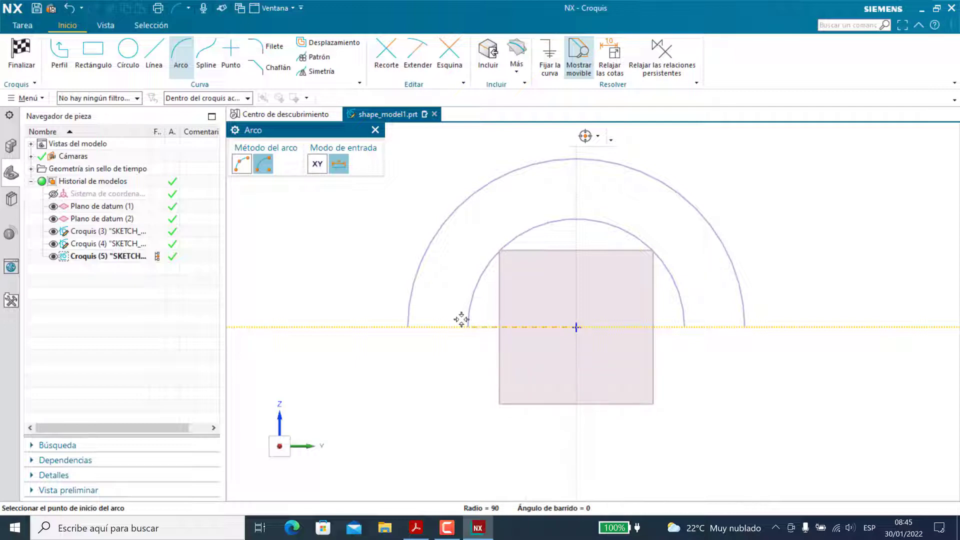
left_click(448, 327)
left_click(700, 327)
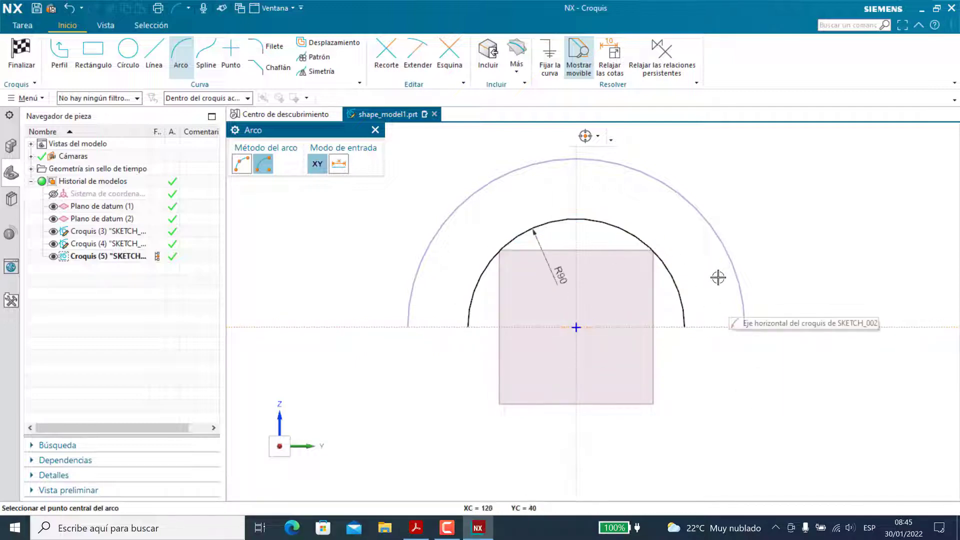
left_click(374, 130)
left_click(23, 66)
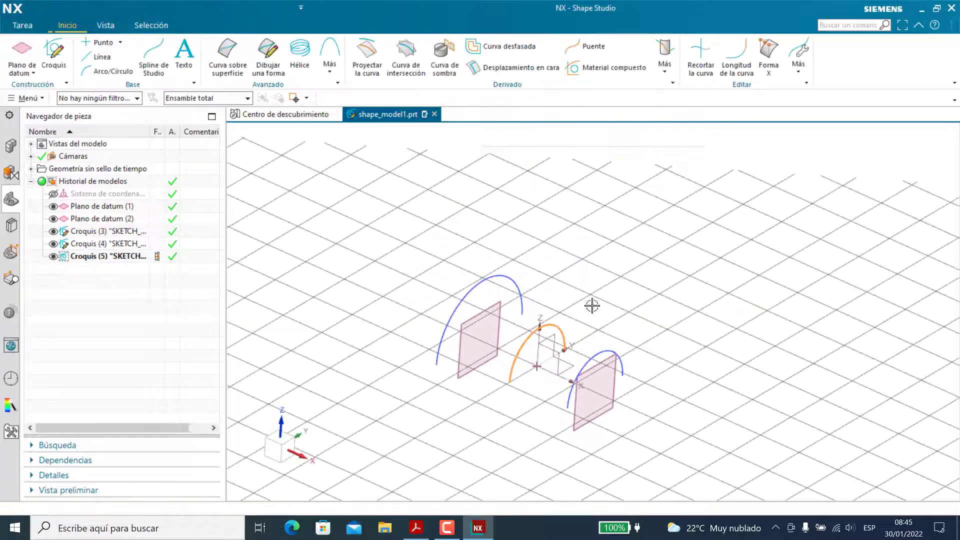
Edit the sketch on the positive X datum plane, set its arc radius to 120 mm, and finish the sketch.
left_click(604, 353)
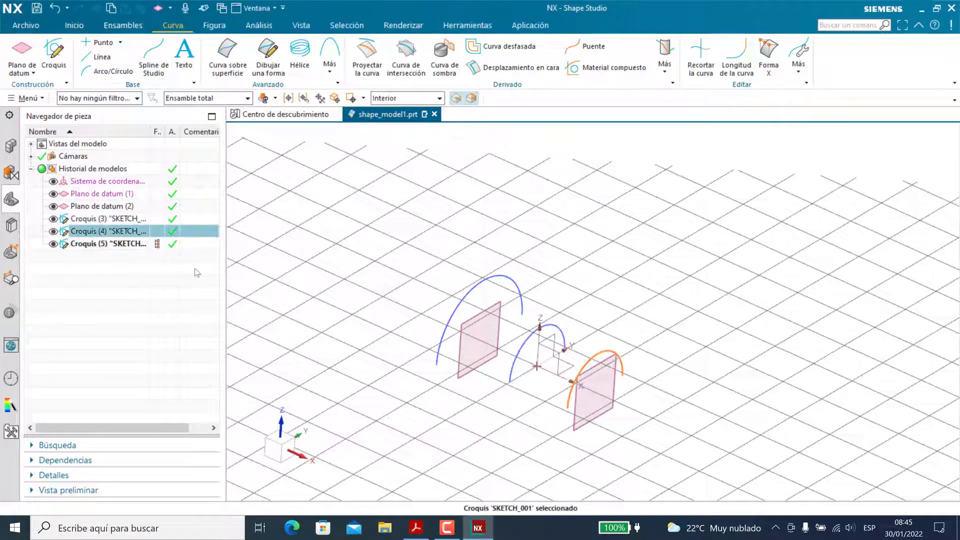
right_click(94, 235)
left_click(128, 197)
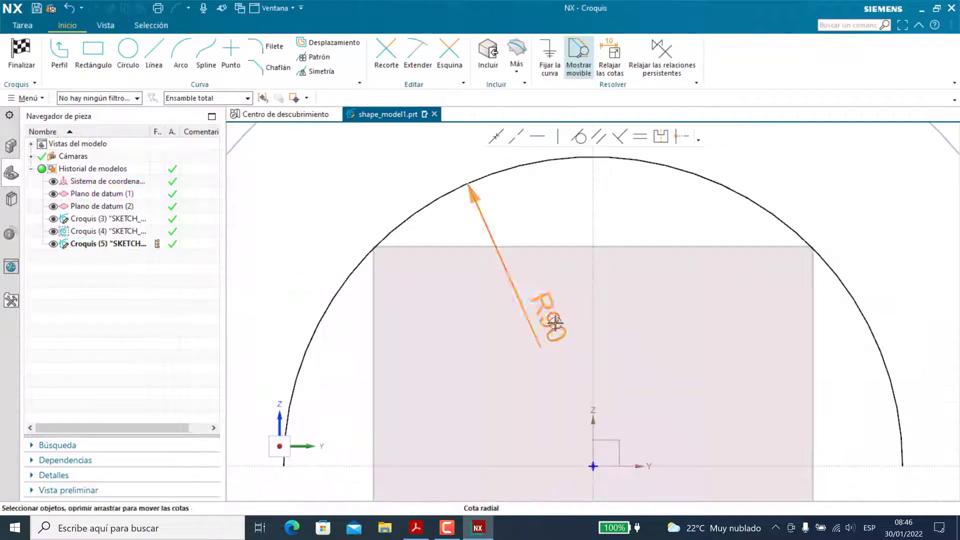
double_click(555, 323)
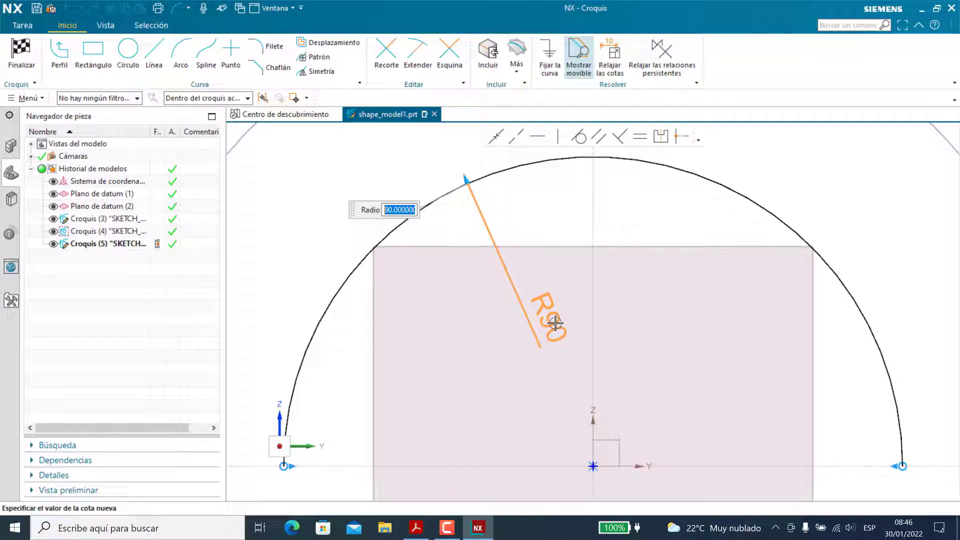
type("120")
key("Return")
left_click(482, 287)
double_click(570, 304)
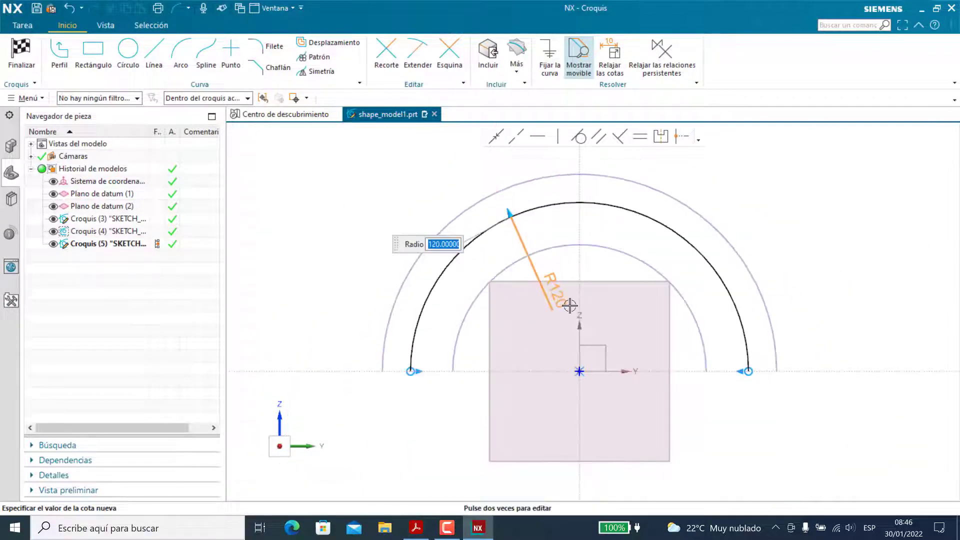
key("ctrl+q")
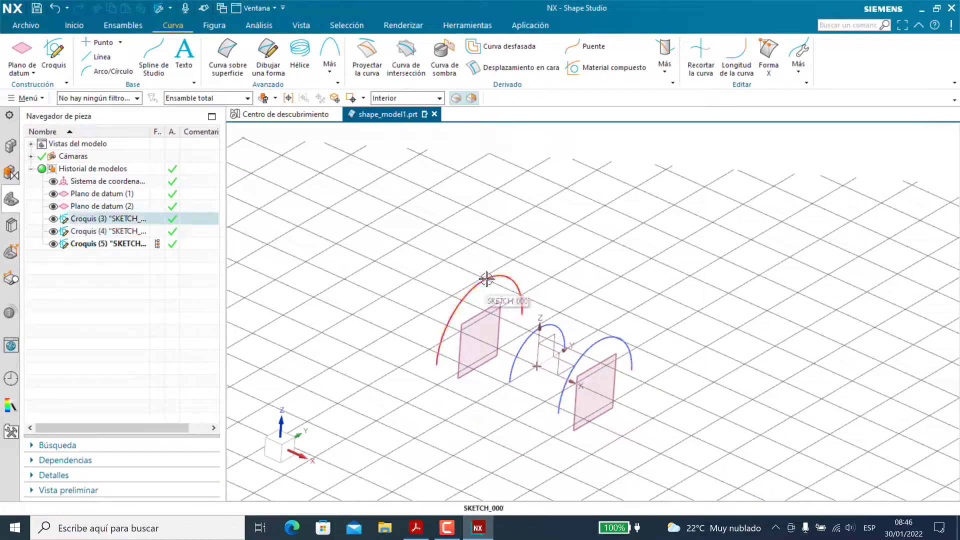
Create a Through Curves surface using the positive X arc, the middle arc and the negative X arc as successive sections.
left_click(74, 25)
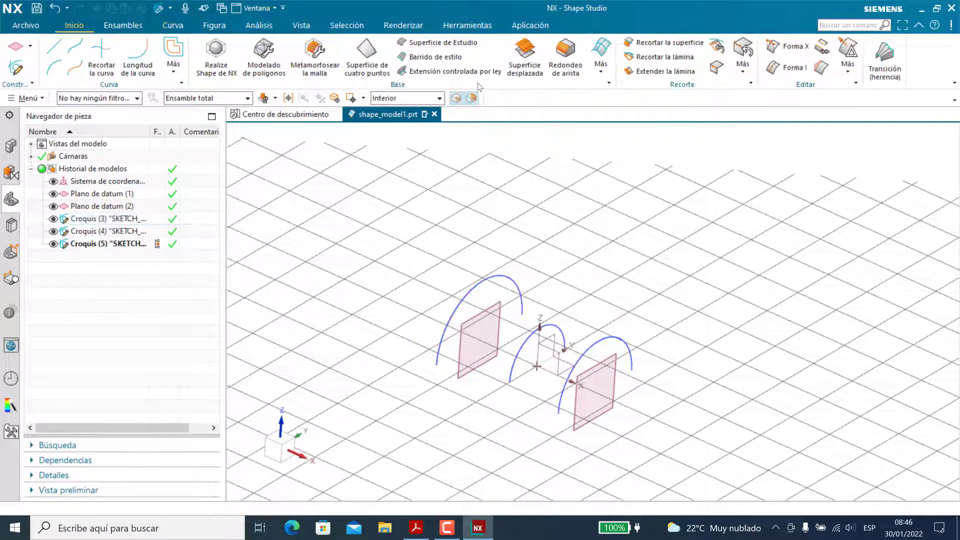
left_click(601, 73)
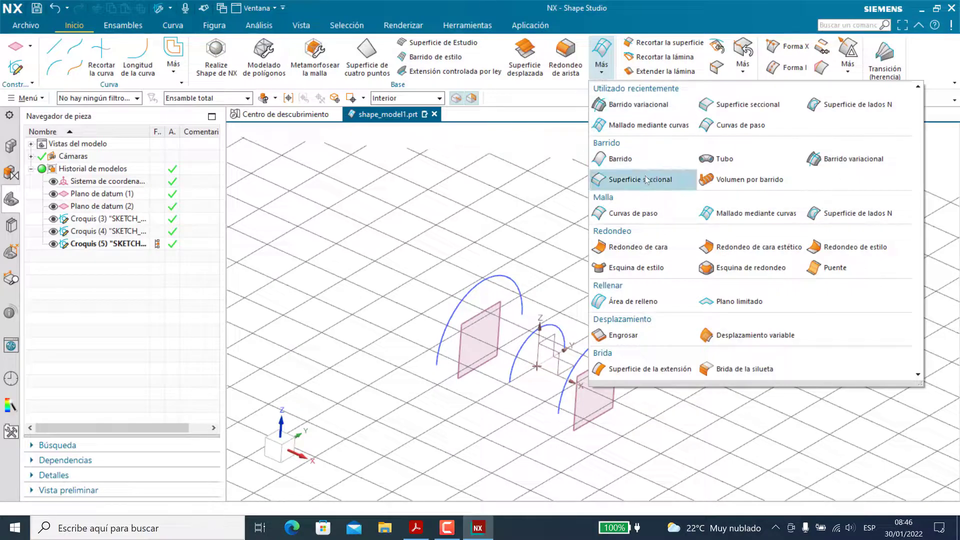
left_click(637, 217)
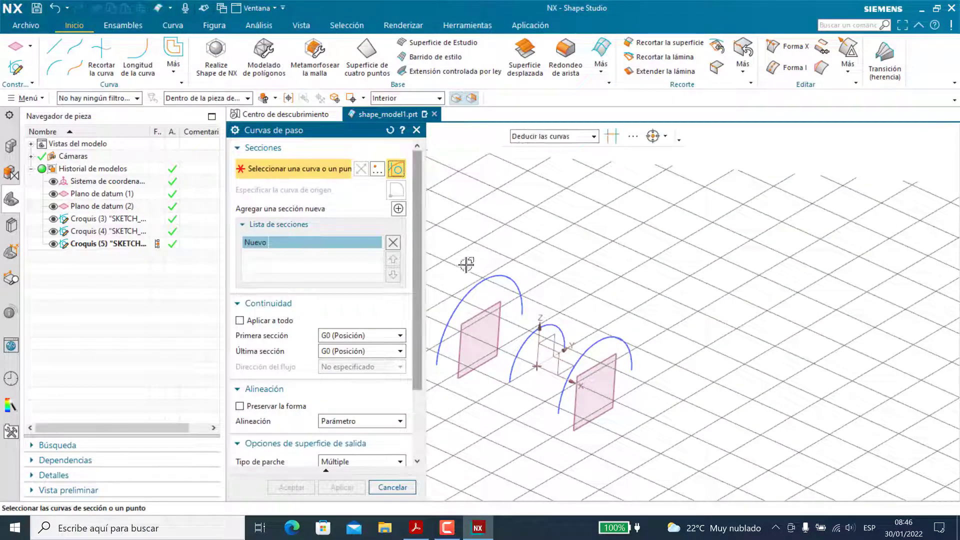
left_click(608, 338)
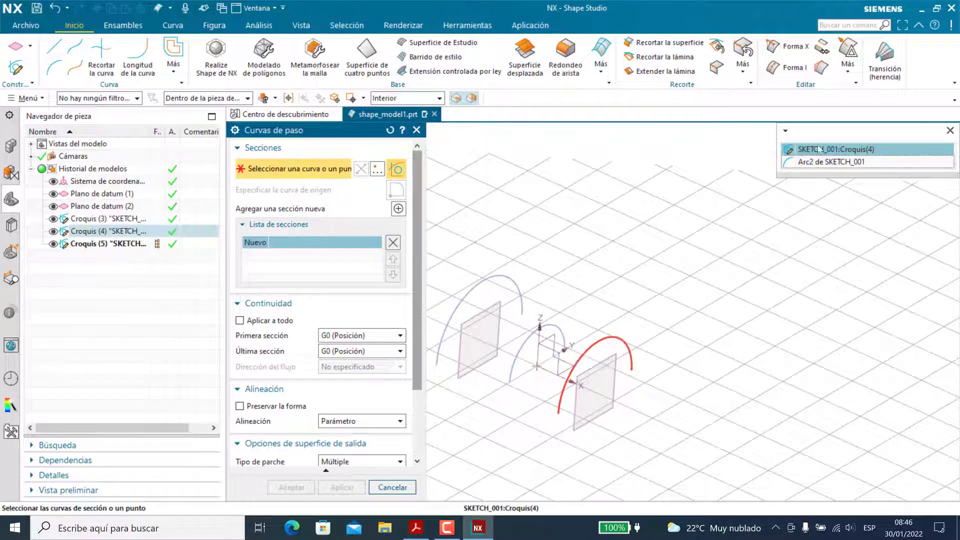
left_click(820, 162)
left_click(398, 209)
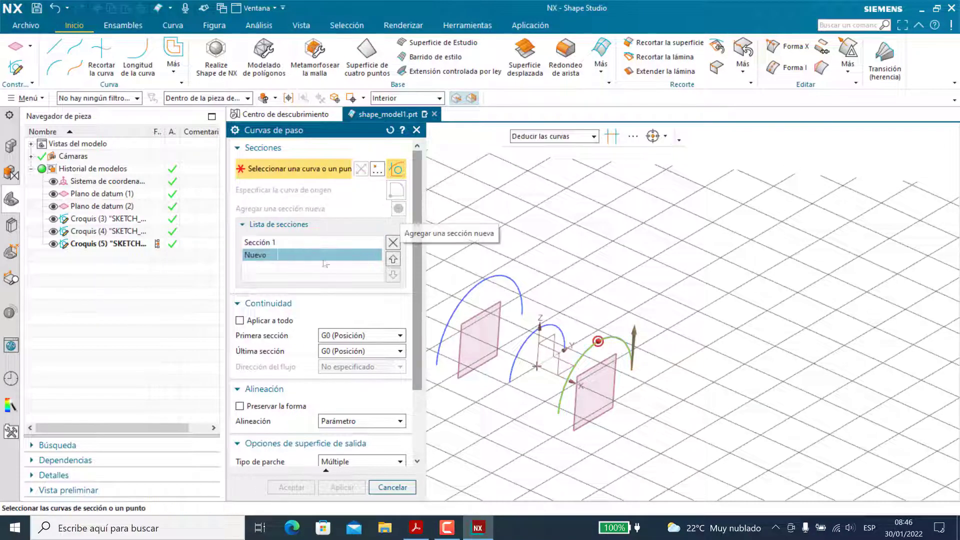
left_click(552, 325)
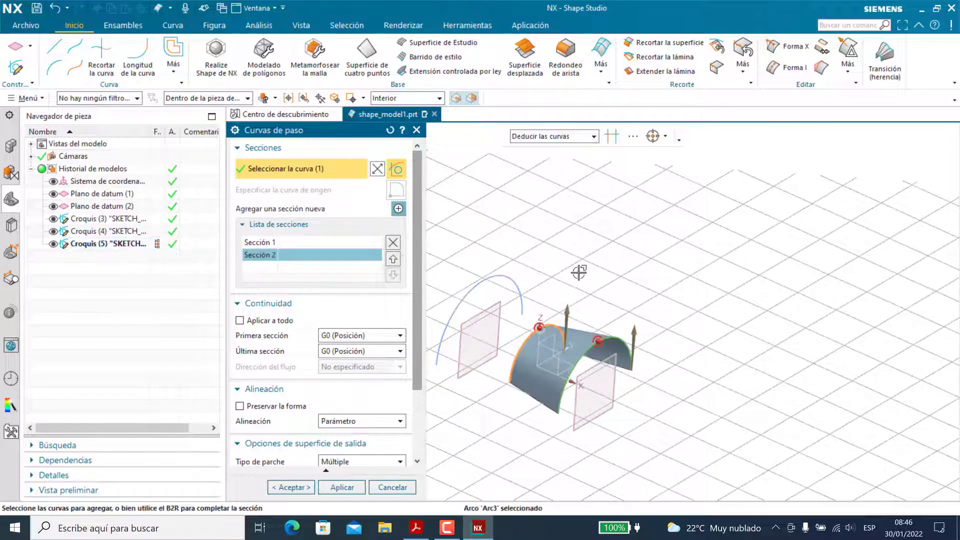
middle_click(419, 226)
left_click(500, 276)
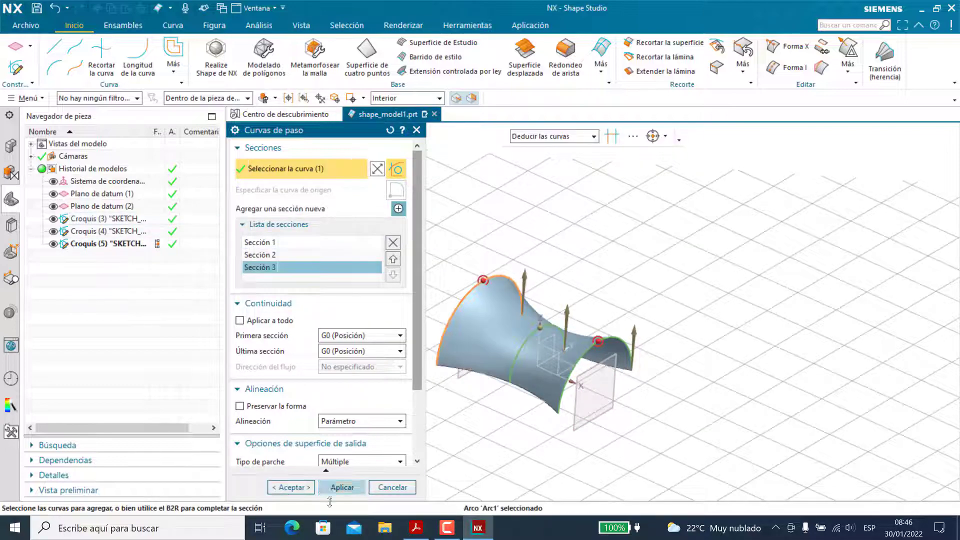
left_click(293, 487)
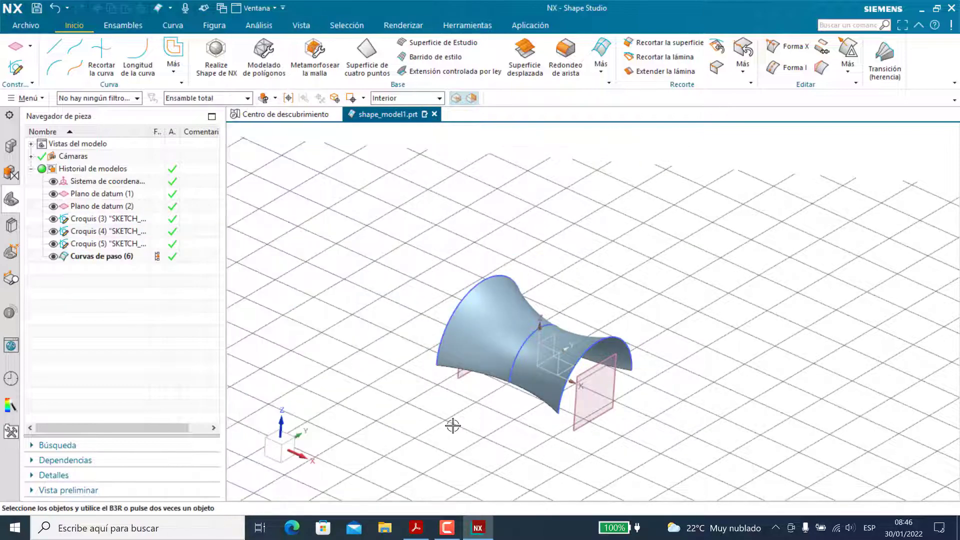
Start a sketch on the datum plane at the positive X side of the surface.
middle_click_drag(502, 419, 596, 362)
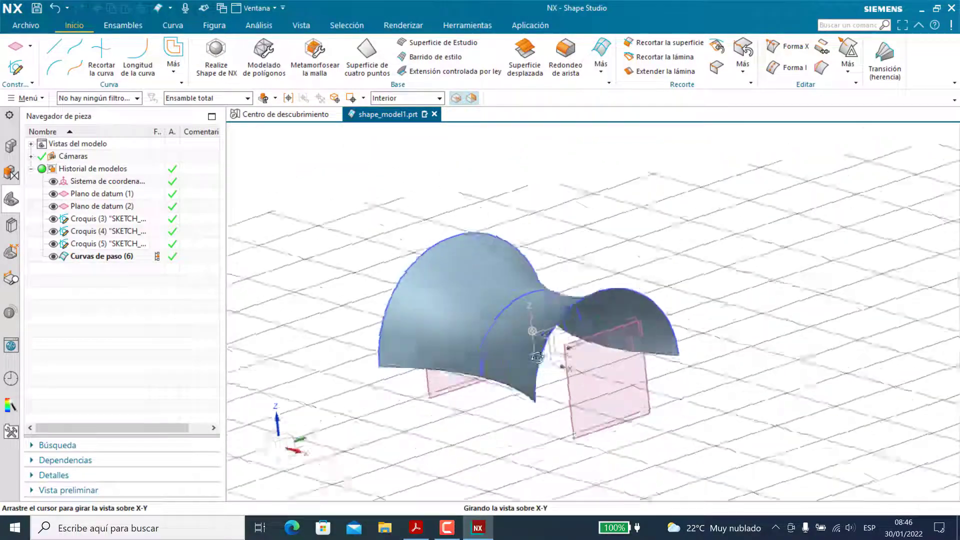
middle_click_drag(800, 390, 809, 394)
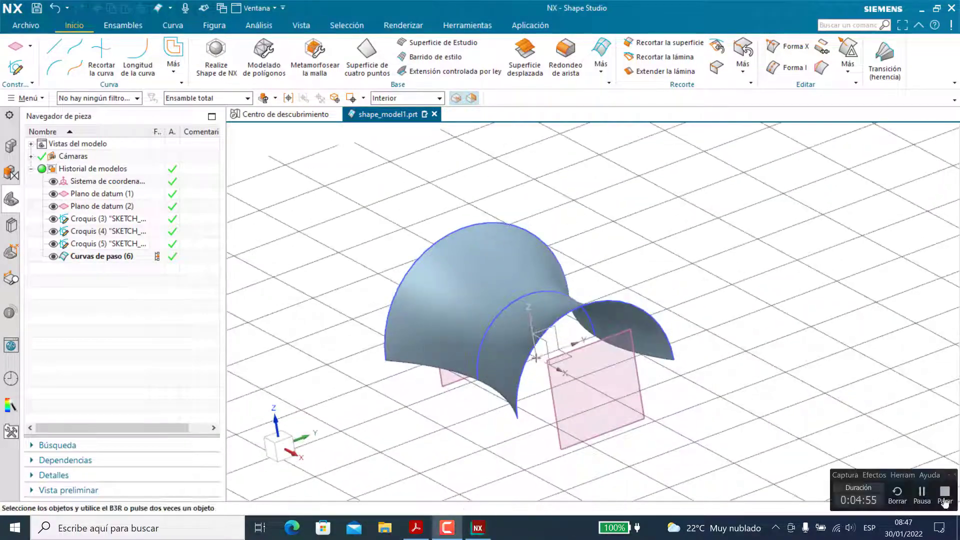
mouse_move(392, 290)
middle_mouse_down()
mouse_move(382, 280)
mouse_move(387, 274)
middle_mouse_up()
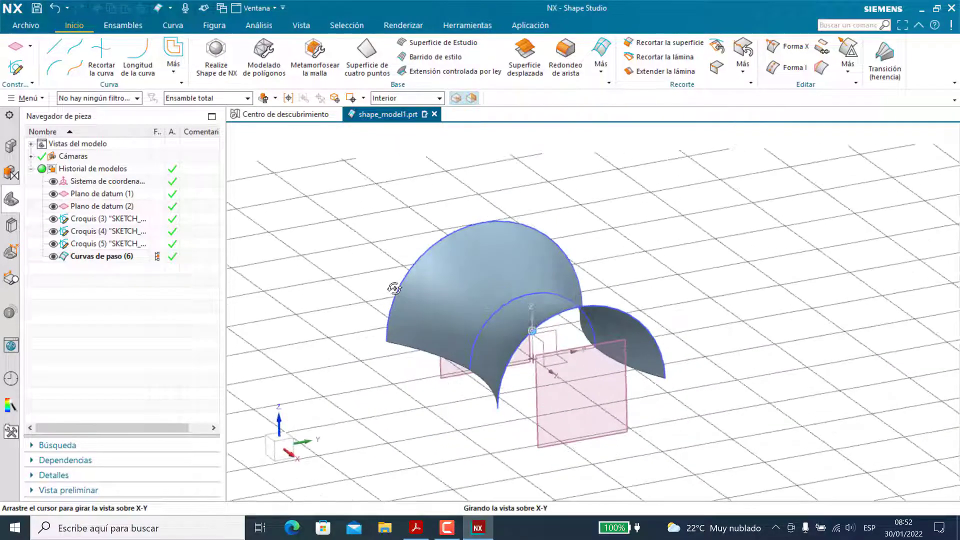
left_click(18, 75)
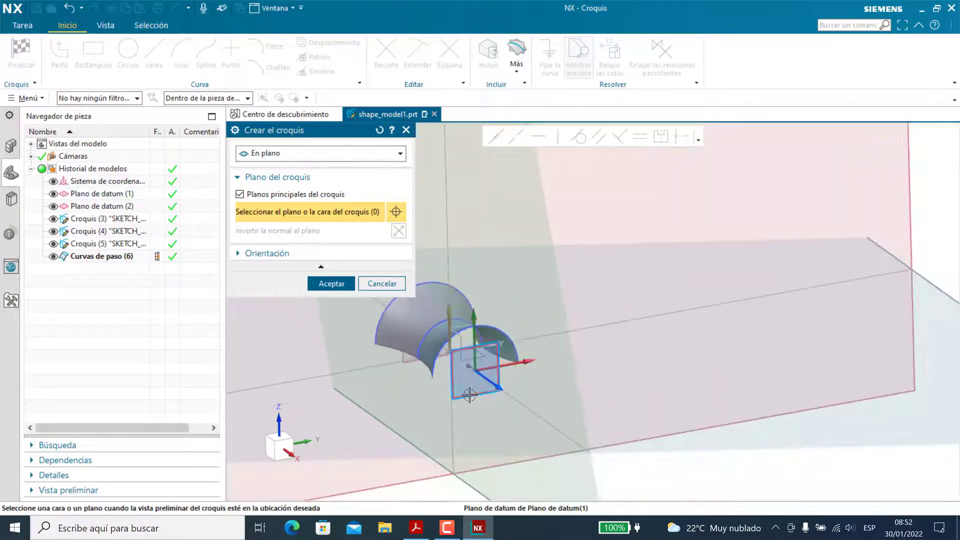
left_click(469, 395)
left_click(331, 283)
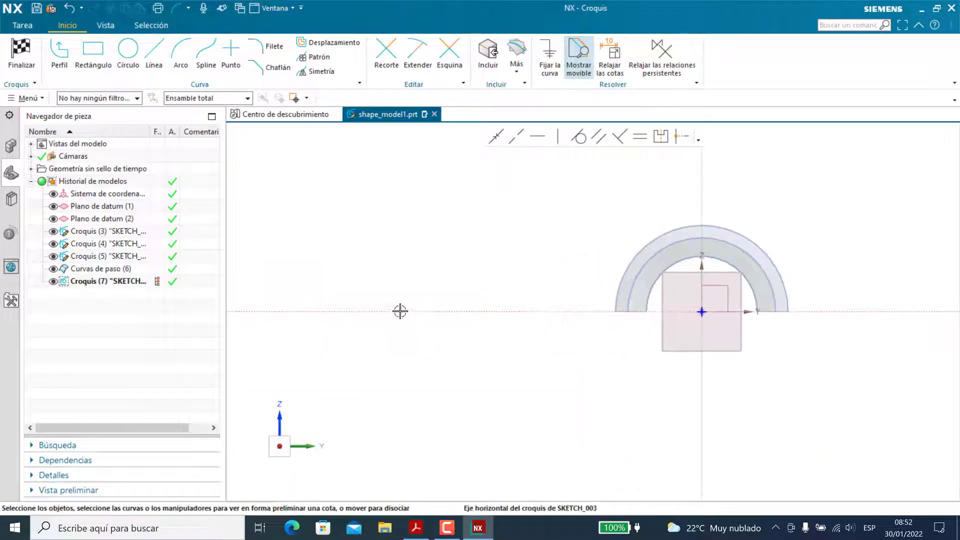
Draw an upper semicircular arc of radius 120 mm on the horizontal axis, centred about 437 mm toward negative Y, and finish the sketch.
left_click(184, 54)
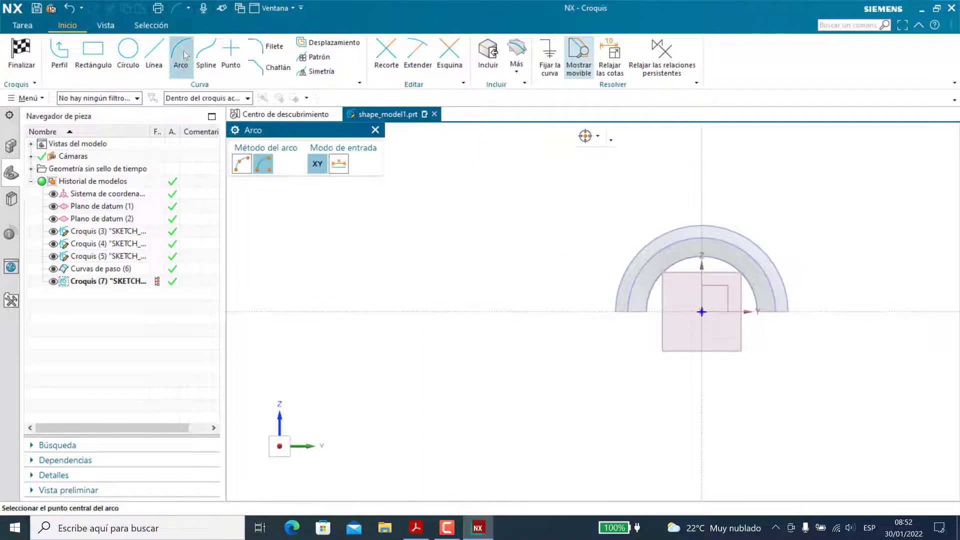
left_click(432, 313)
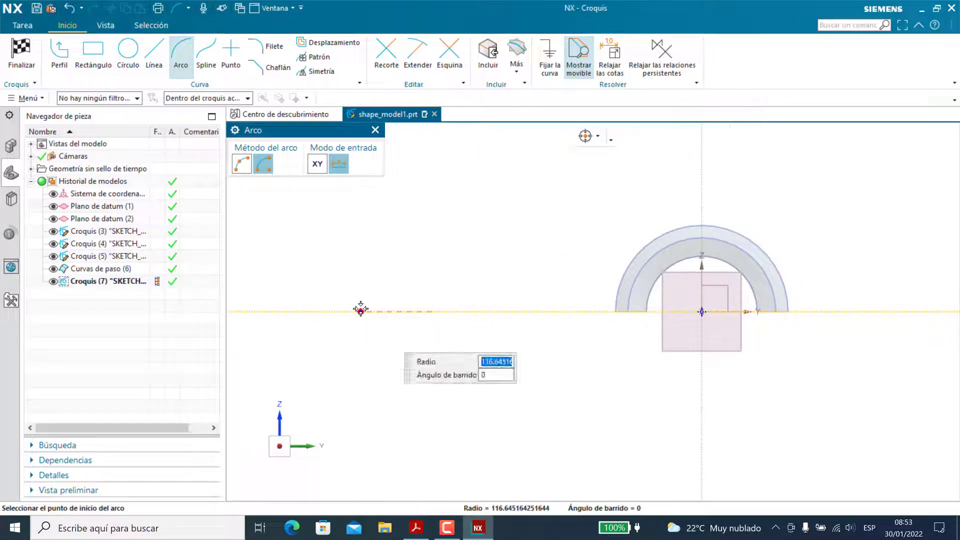
type("120")
key("Tab")
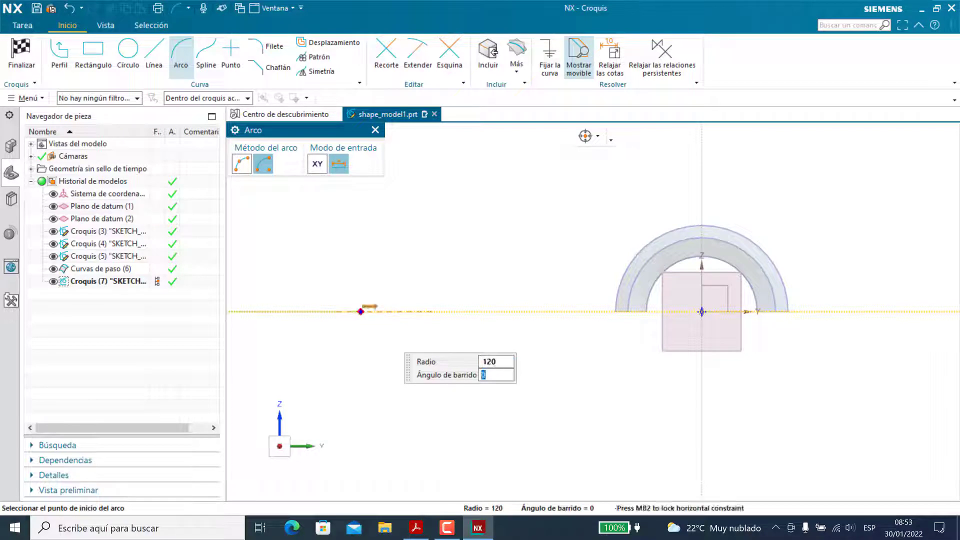
left_click(509, 312)
key("Escape")
key("ctrl+q")
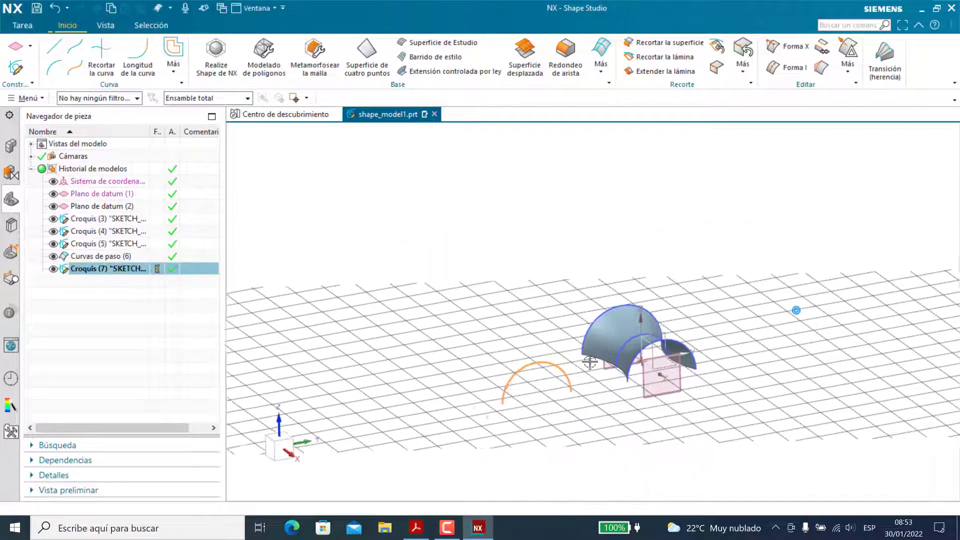
Start a sketch on the datum plane at the negative X side of the surface.
mouse_move(561, 404)
middle_mouse_down()
mouse_move(607, 415)
mouse_move(553, 405)
mouse_move(621, 403)
mouse_move(600, 397)
middle_mouse_up()
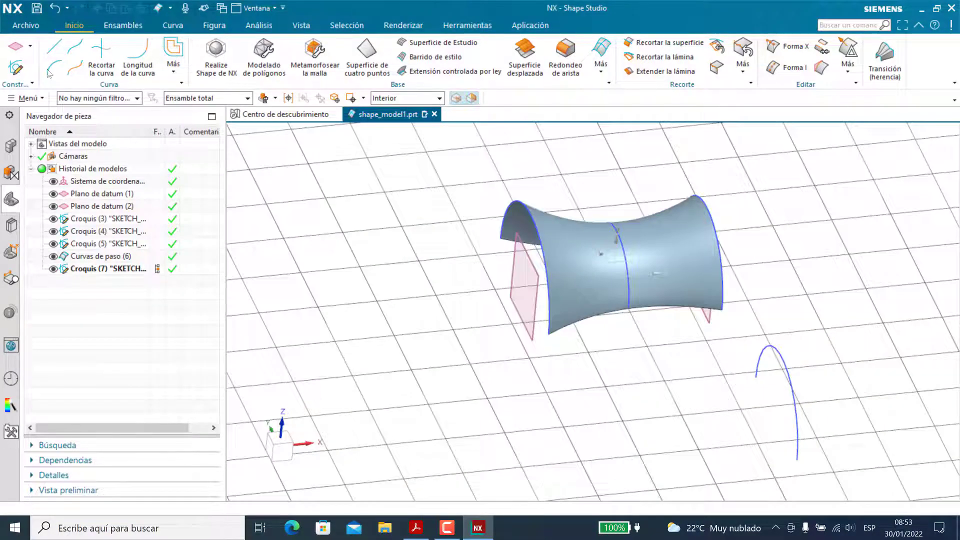
left_click(15, 67)
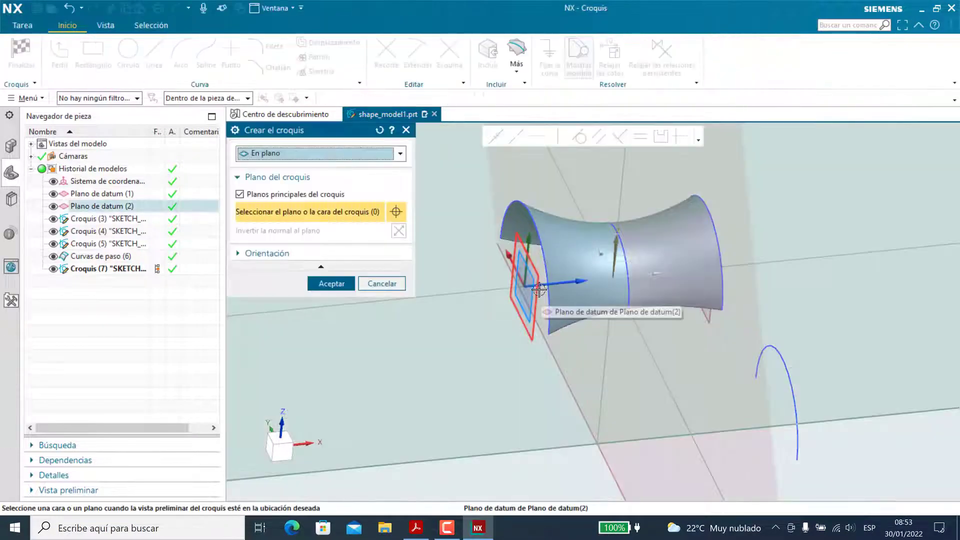
left_click(536, 292)
left_click(332, 283)
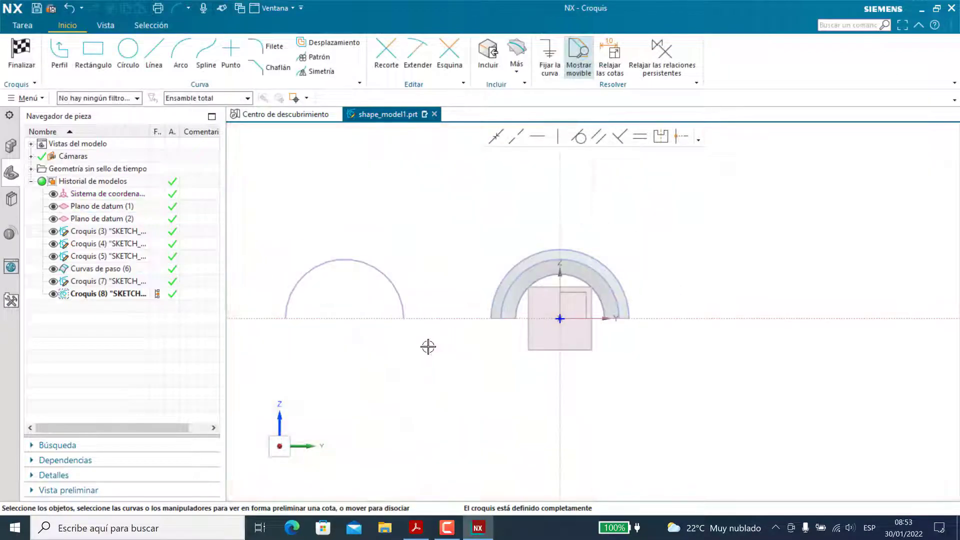
left_click(180, 55)
scroll(304, 276, "down", 3)
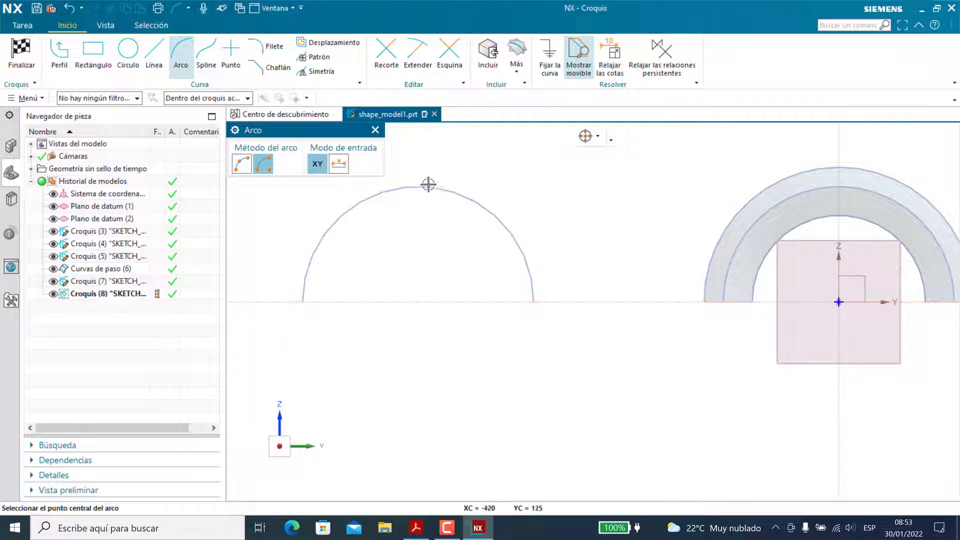
key("Escape")
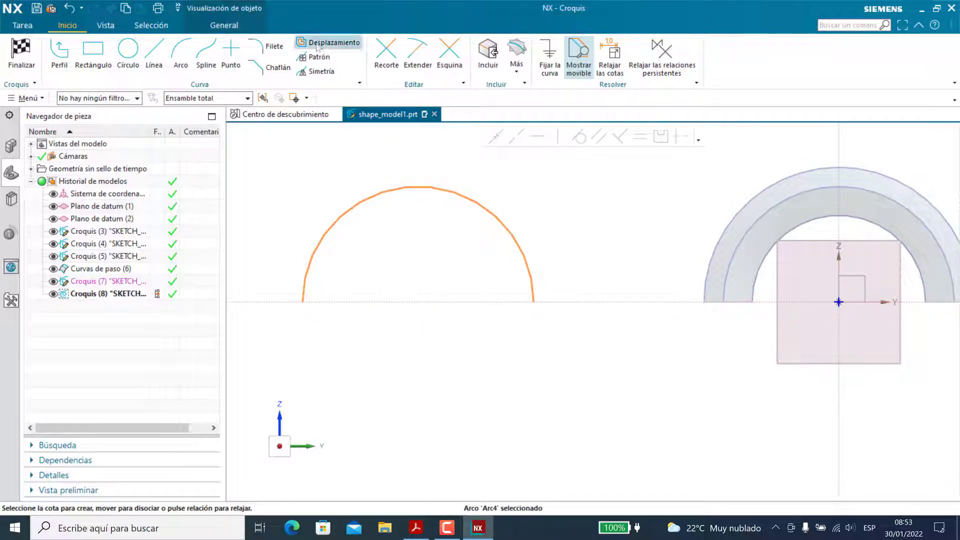
Include the separate 120 mm radius arc from the opposite sketch as reference geometry in the active sketch.
left_click(488, 58)
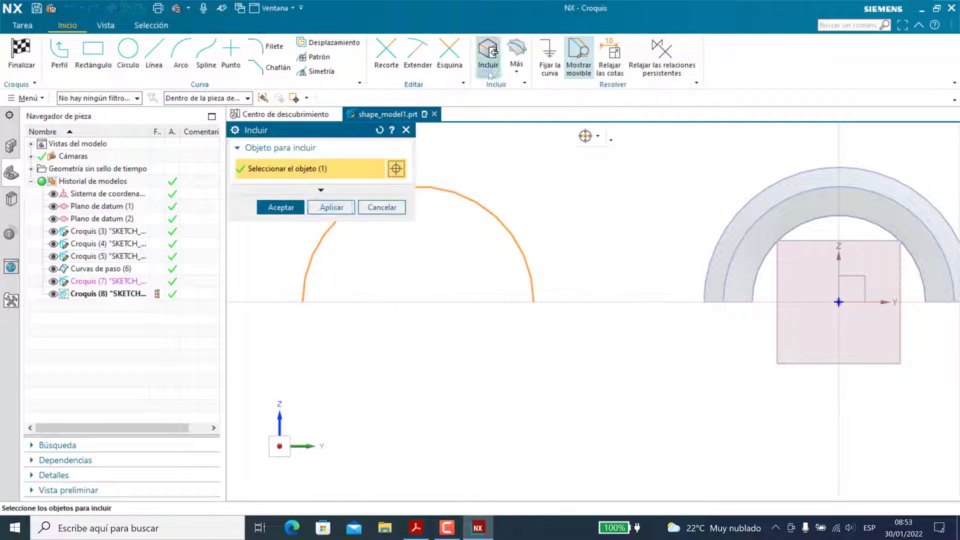
left_click(277, 209)
left_click(469, 200)
left_click(424, 240)
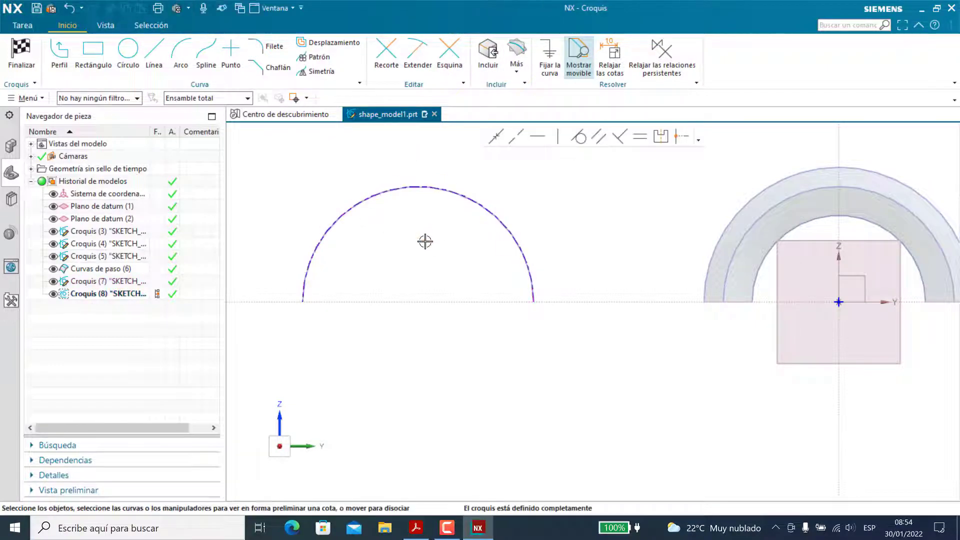
Draw an upper semicircular arc of radius 140 mm concentric with the included reference arc, starting on the horizontal axis, and finish the sketch.
left_click(184, 63)
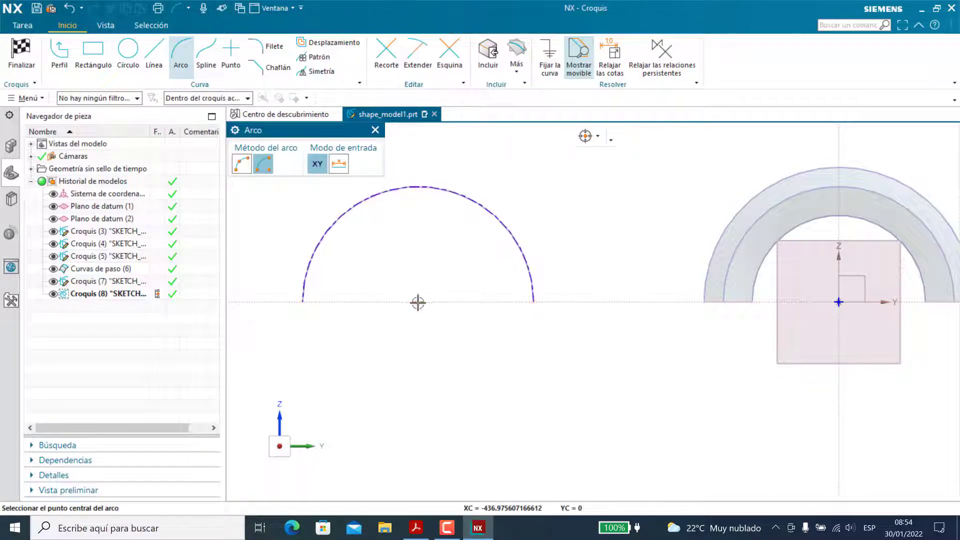
left_click(418, 302)
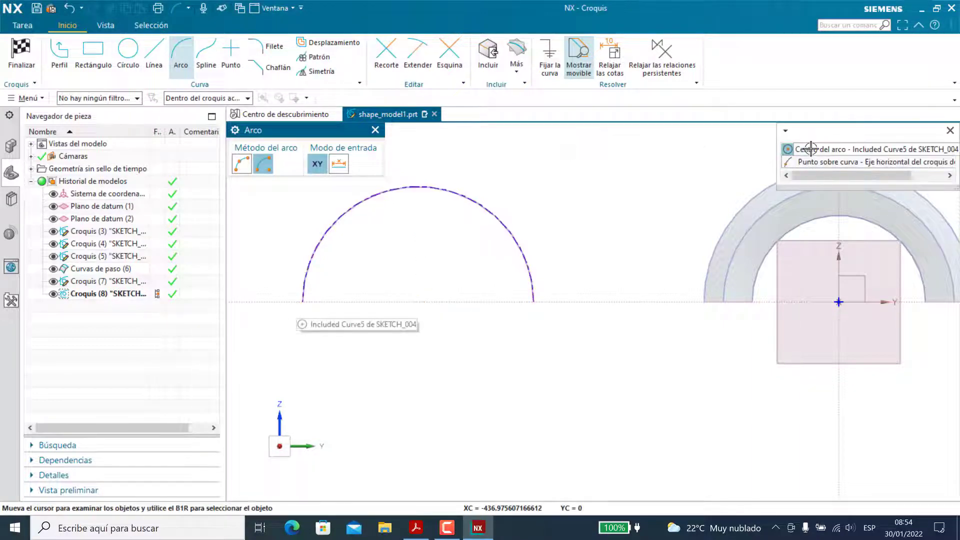
left_click(810, 149)
type("1")
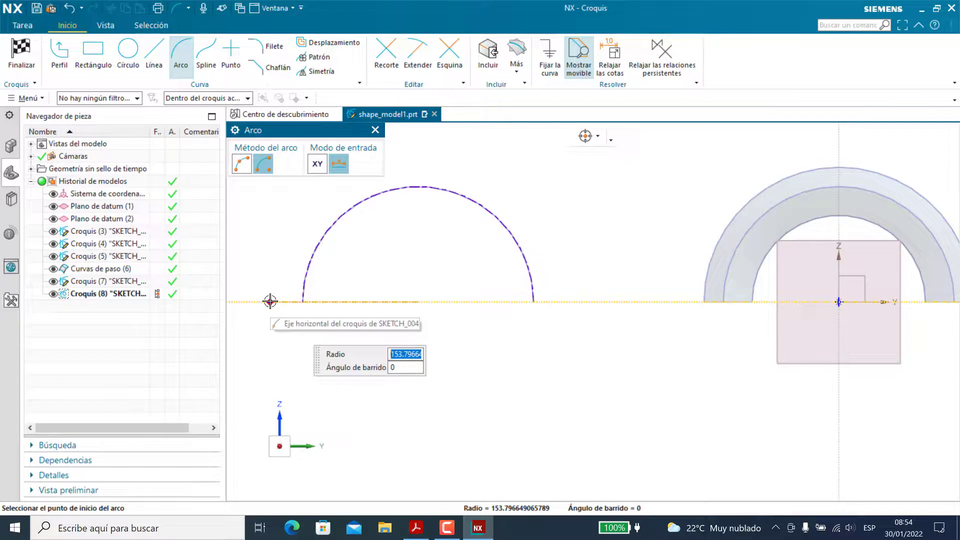
type("40")
key("Return")
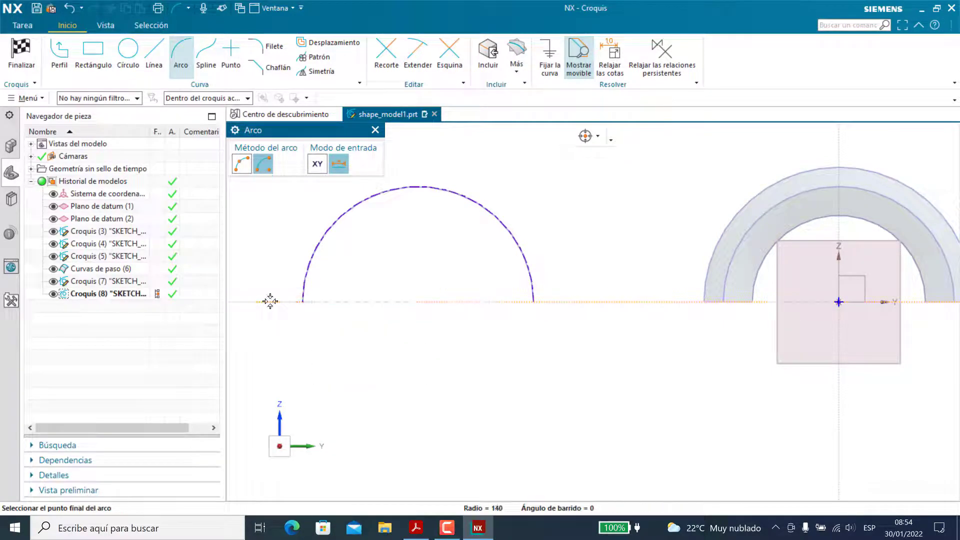
left_click(269, 301)
left_click(553, 301)
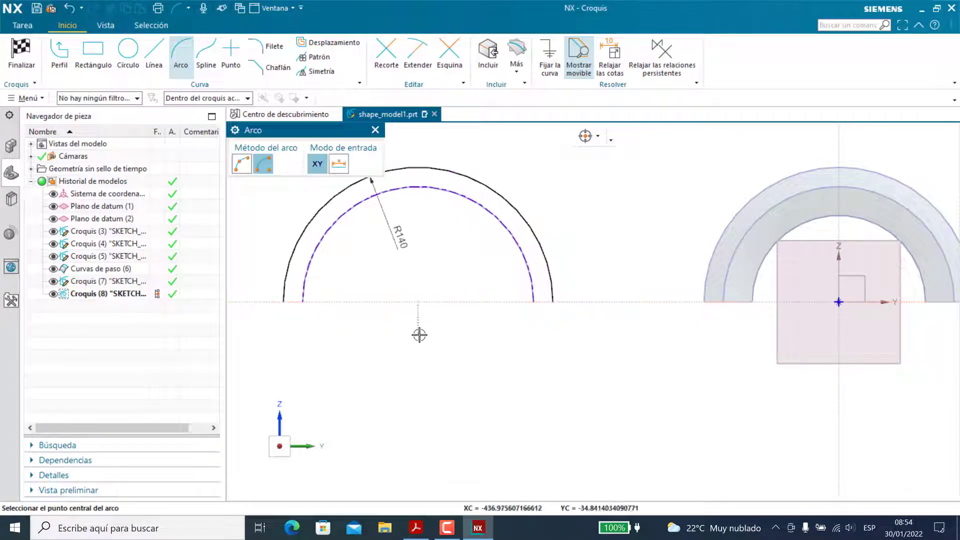
key("Escape")
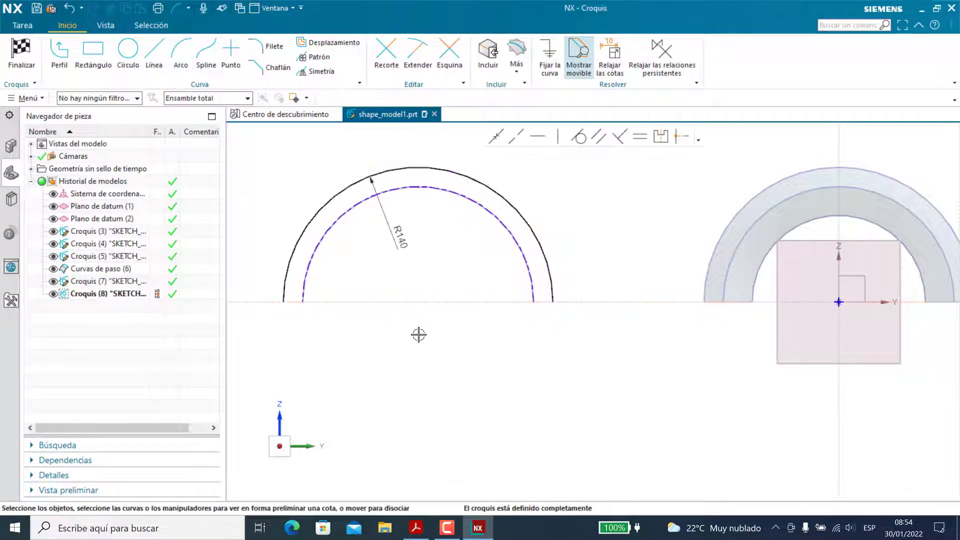
left_click(24, 60)
Start a sketch on the XY plane of the datum coordinate system.
middle_click_drag(543, 400, 435, 331)
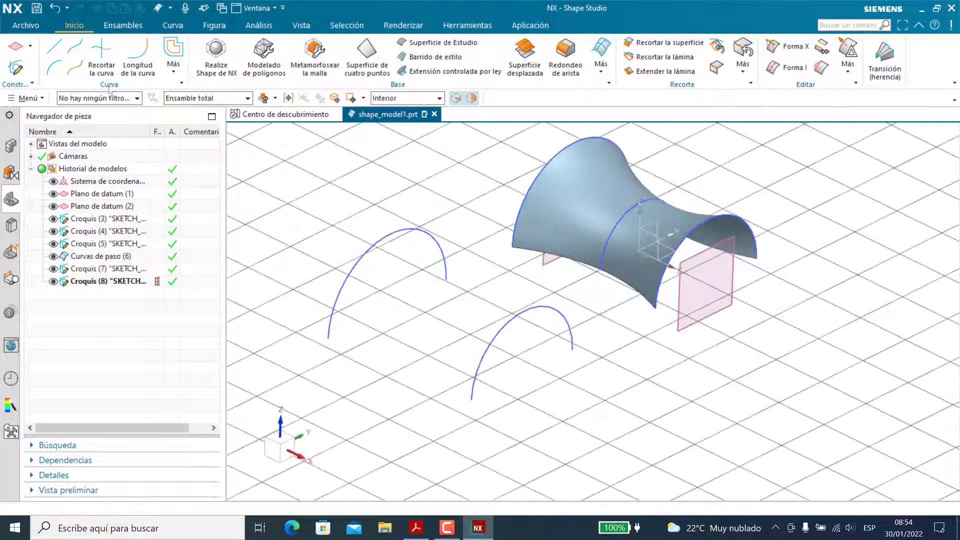
left_click(176, 22)
left_click(54, 55)
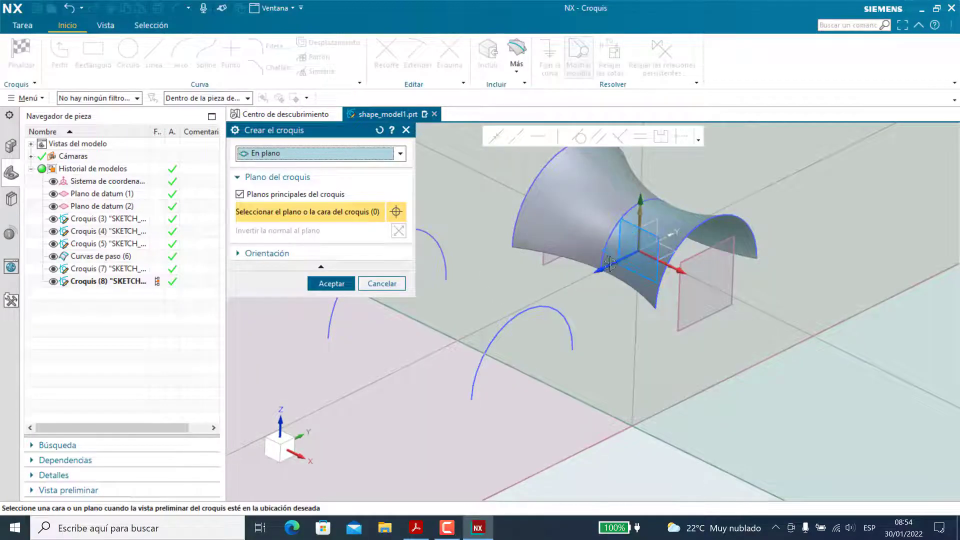
scroll(550, 300, "down", 3)
mouse_move(550, 300)
middle_mouse_down()
mouse_move(572, 296)
mouse_move(605, 330)
middle_mouse_up()
scroll(584, 316, "up", 5)
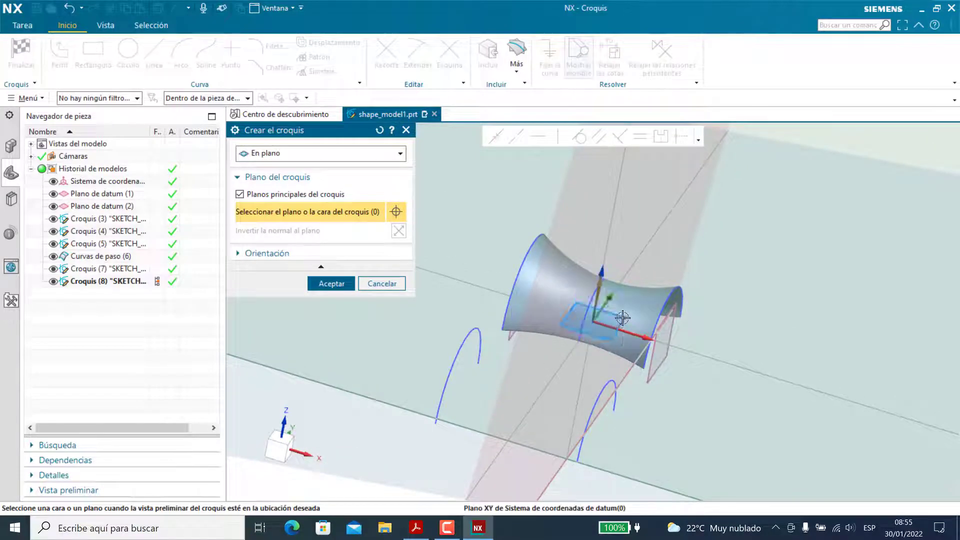
left_click(621, 319)
left_click(331, 283)
scroll(532, 370, "down", 4)
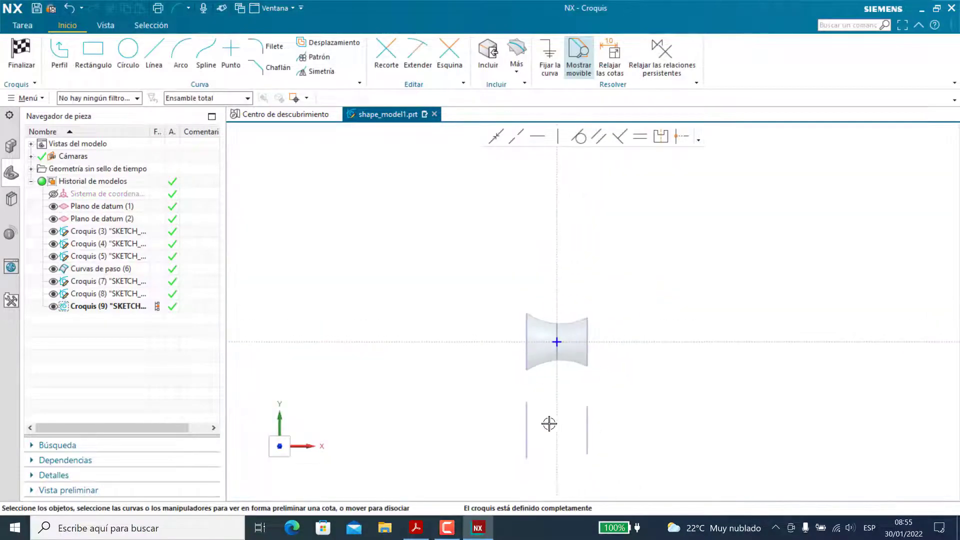
scroll(553, 426, "up", 5)
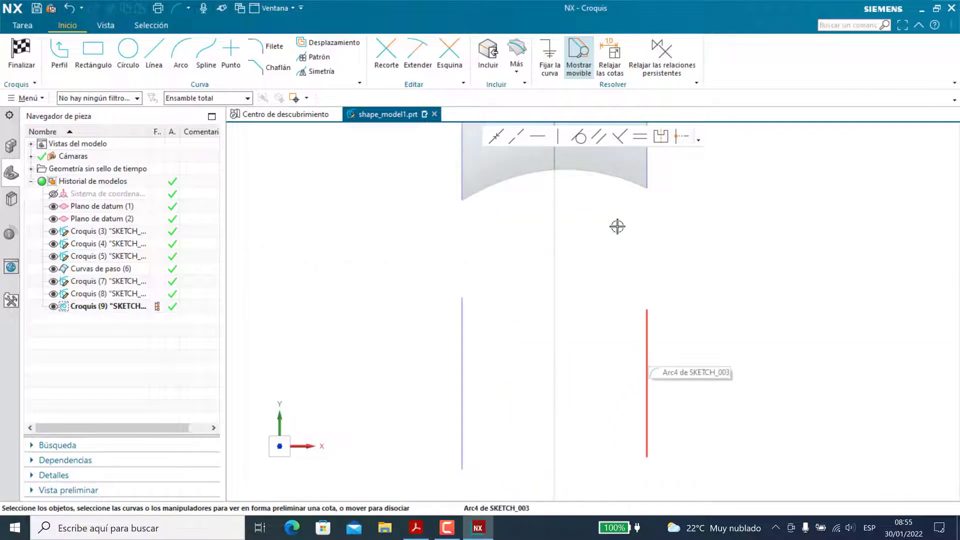
left_click(649, 343)
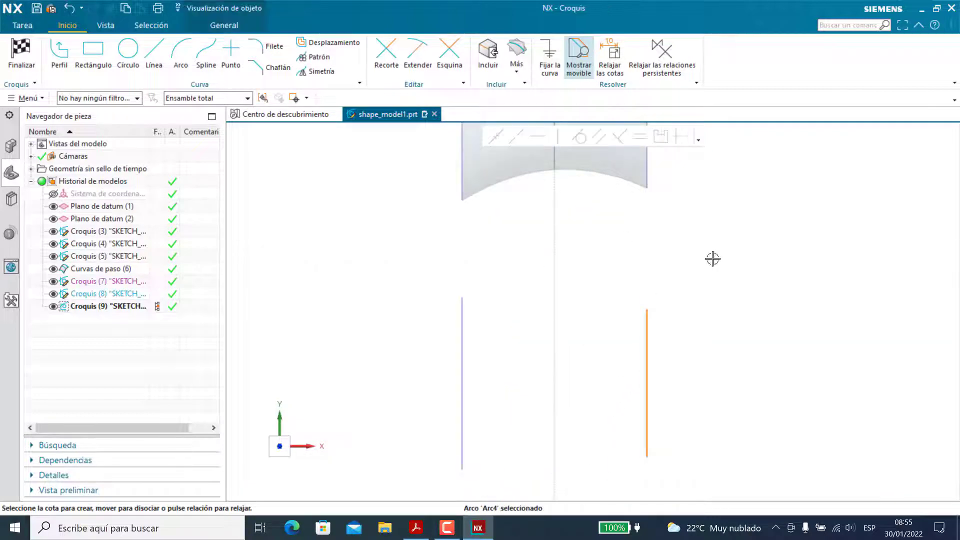
left_click(488, 55)
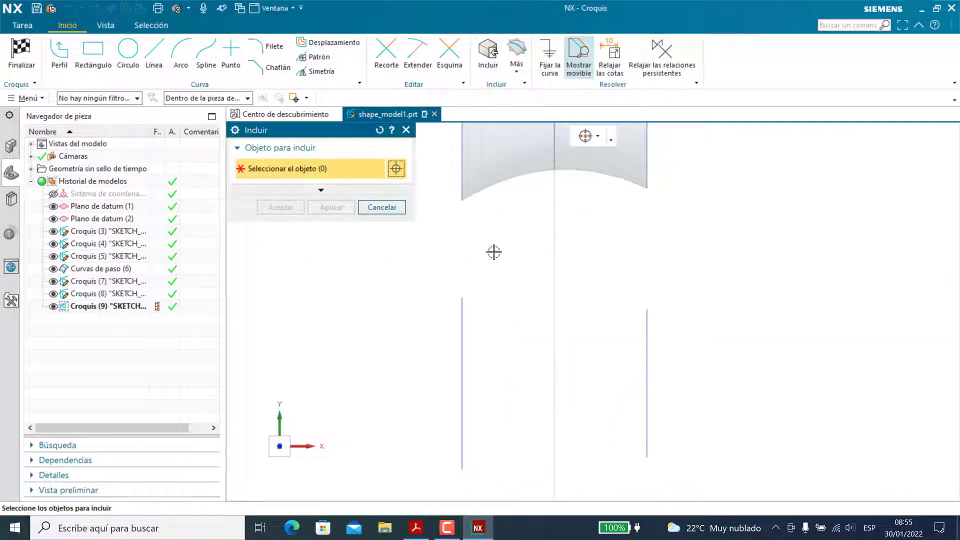
left_click(647, 311)
left_click(372, 210)
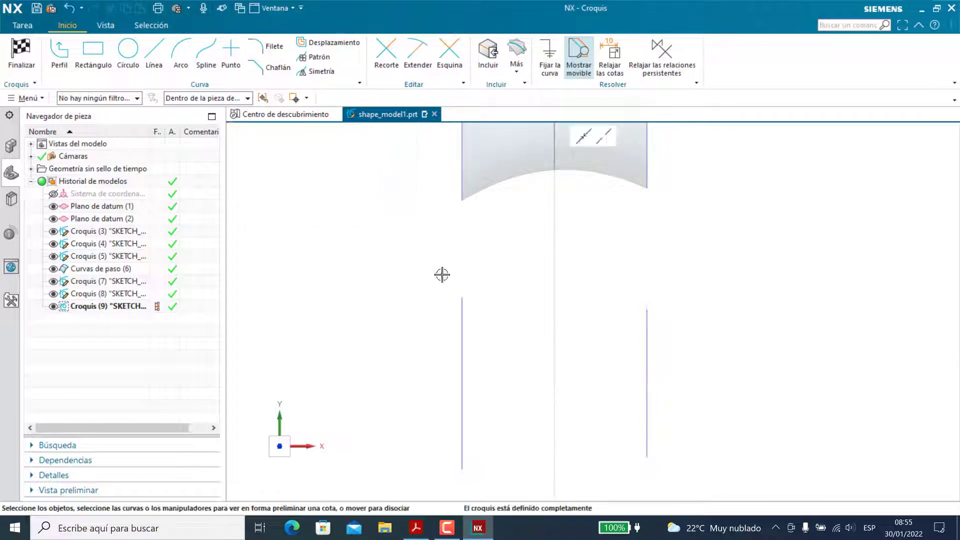
left_click(649, 352)
left_click(496, 74)
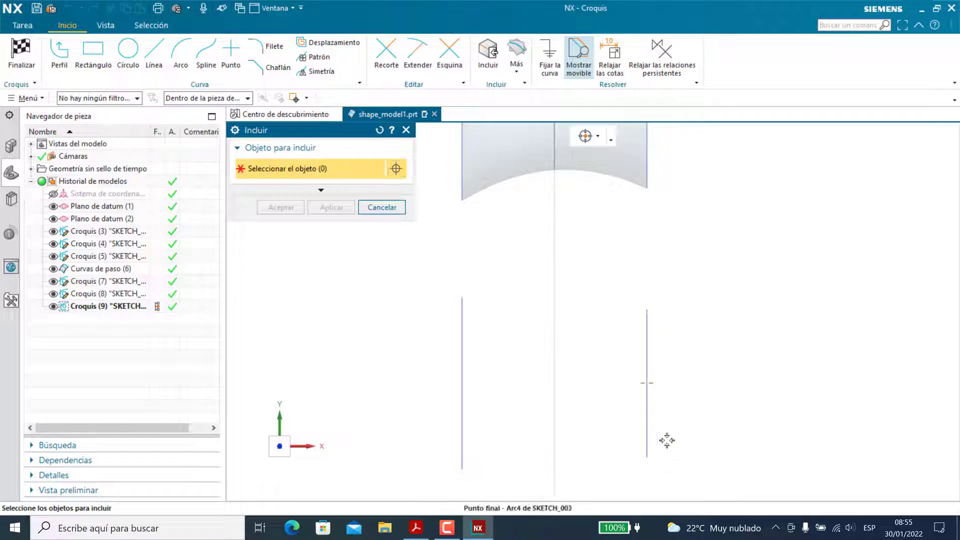
left_click(648, 380)
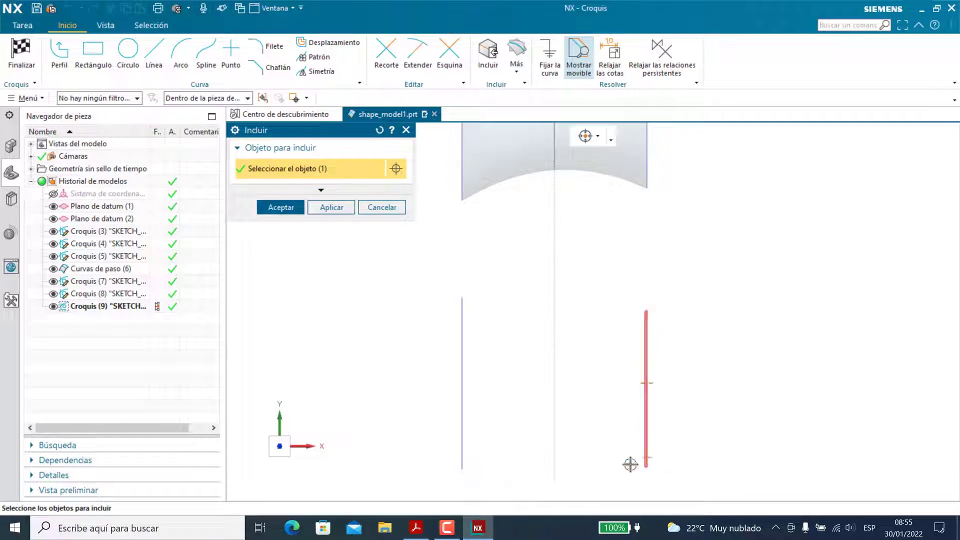
left_click(386, 208)
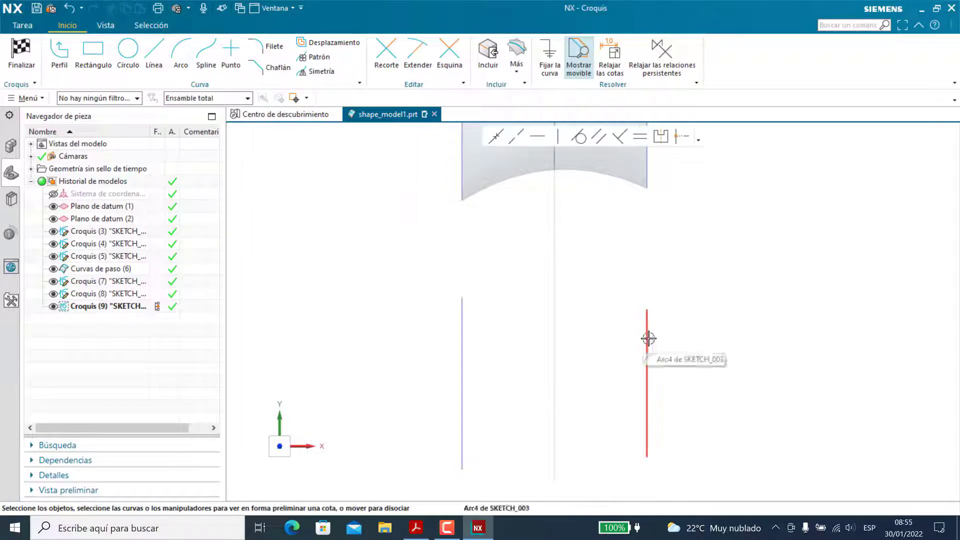
Include the endpoints nearest the surface of both separate arcs as reference points in the sketch.
left_click(487, 55)
left_click(646, 314)
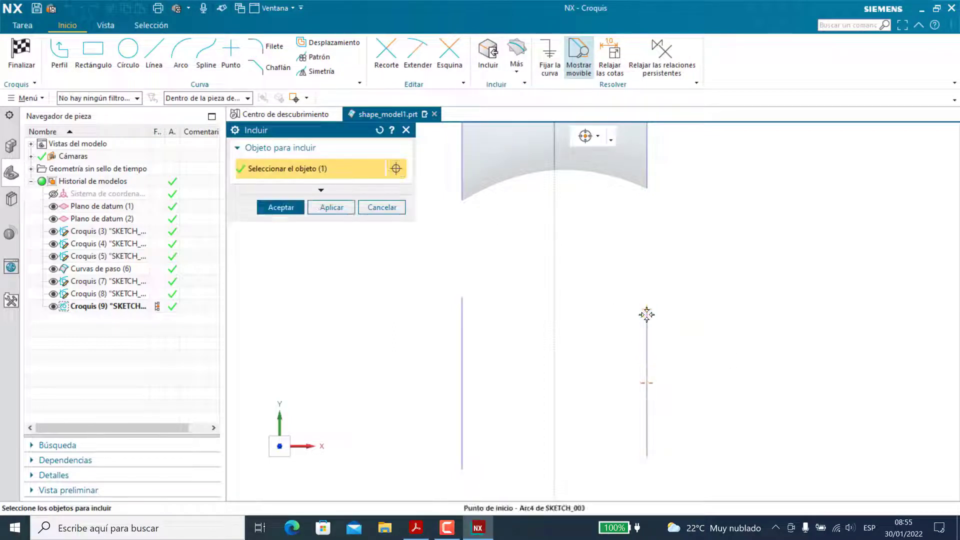
left_click(330, 207)
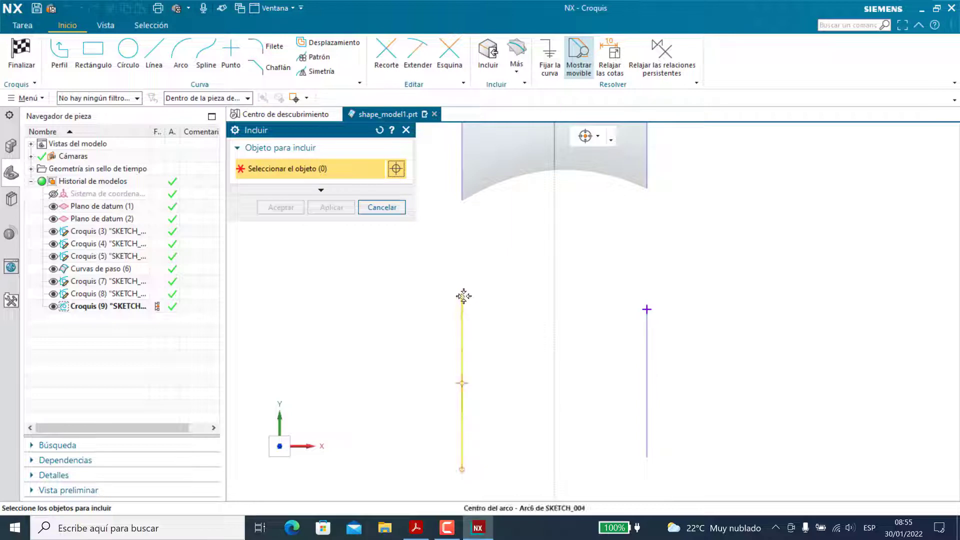
left_click(462, 297)
left_click(280, 207)
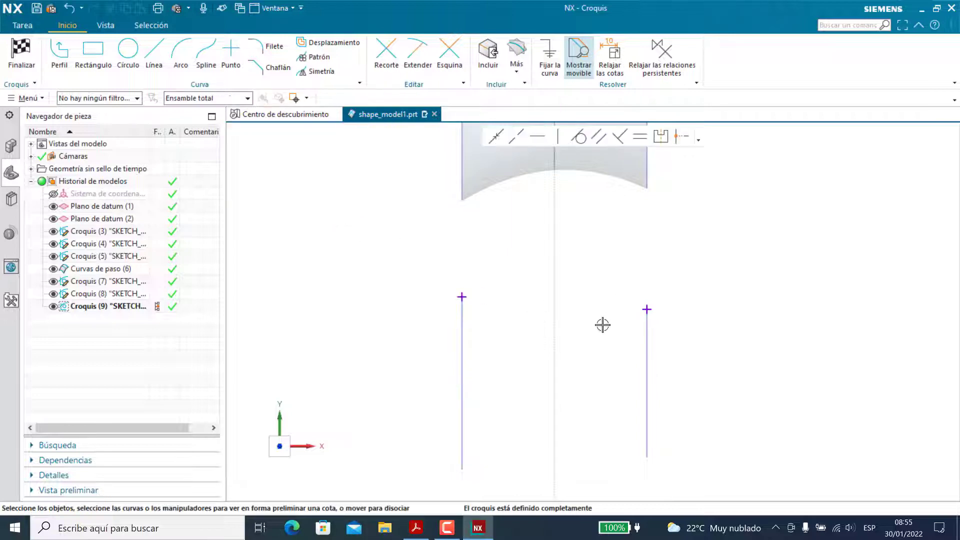
Start a through-points Studio Spline and expand its full options, collapsing the Extension, Settings and Microposition groups.
scroll(581, 350, "up", 2)
scroll(581, 350, "up", 1)
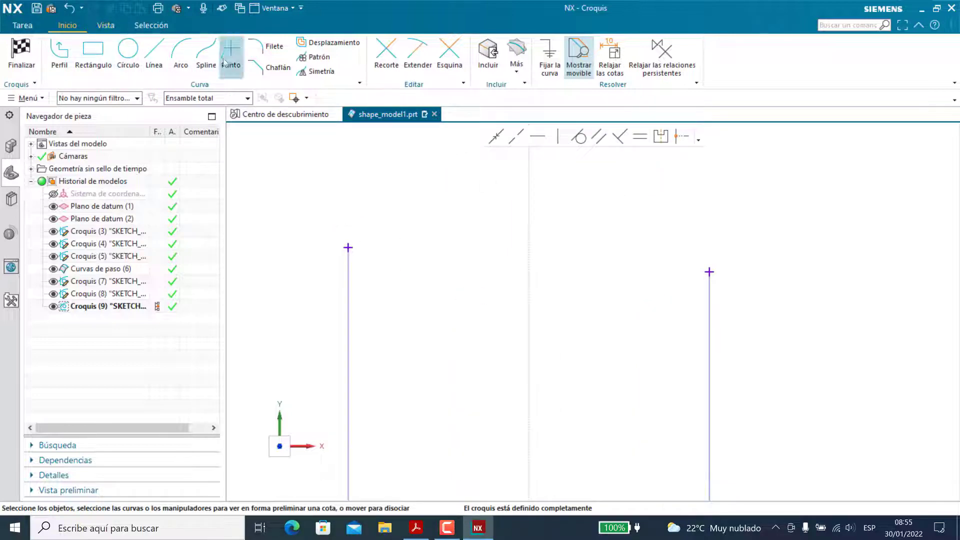
left_click(205, 55)
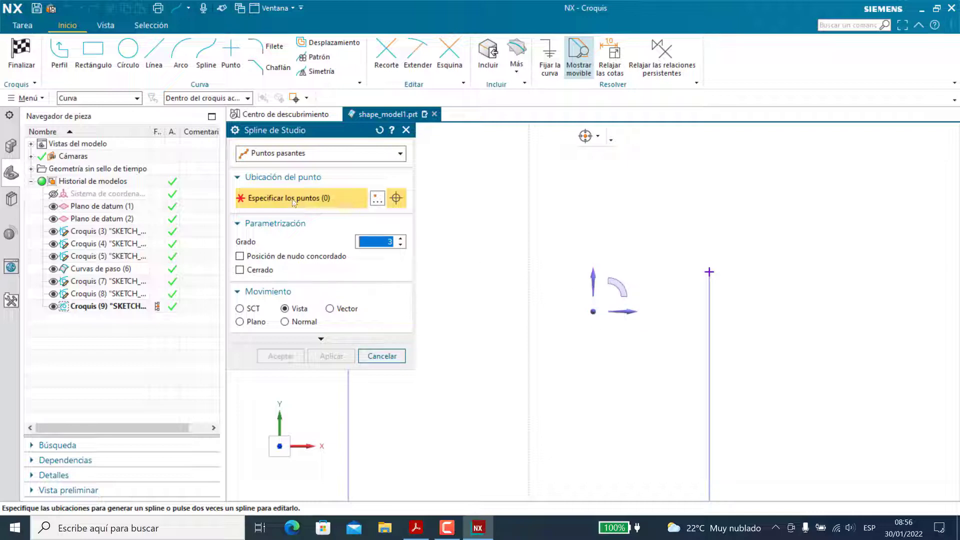
left_click(320, 339)
scroll(344, 326, "down", 10)
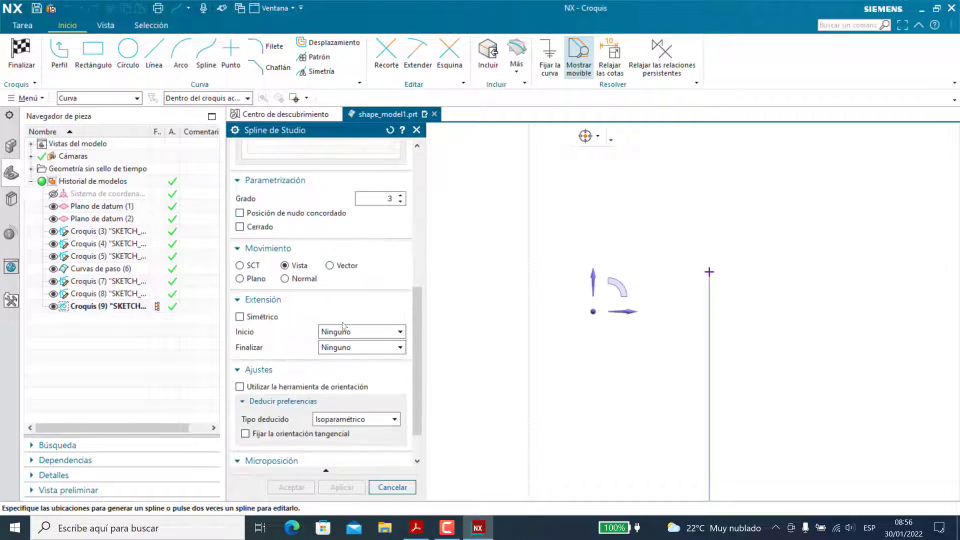
scroll(311, 326, "down", 3)
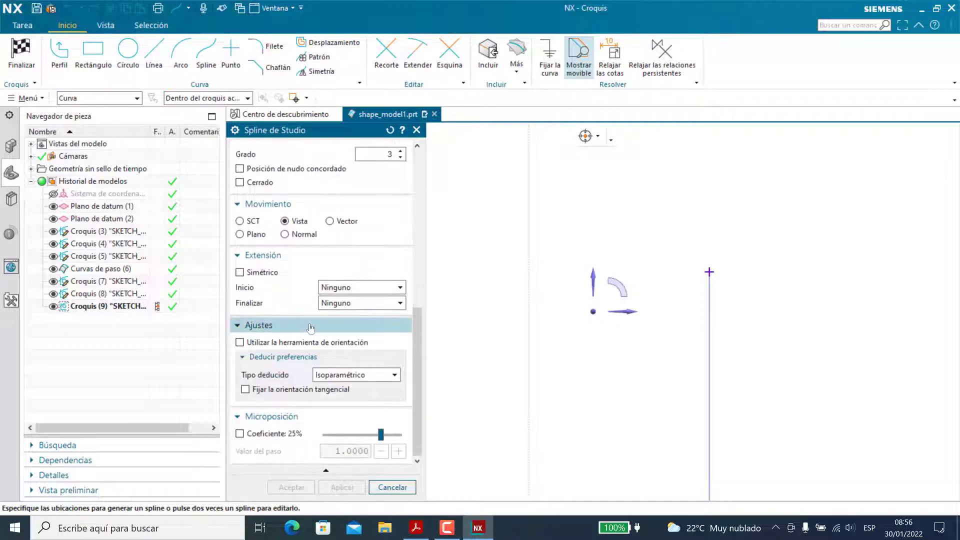
left_click(261, 328)
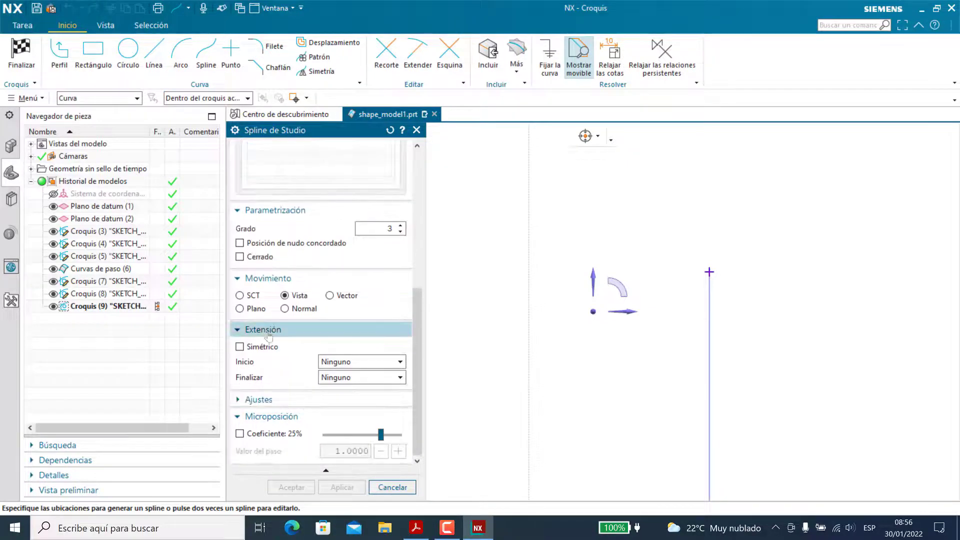
left_click(261, 330)
left_click(261, 417)
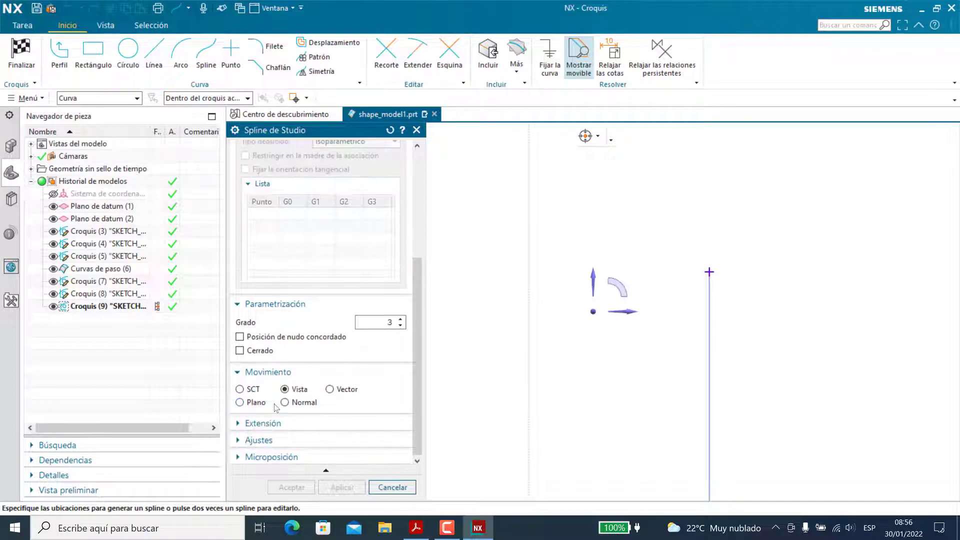
scroll(283, 392, "up", 10)
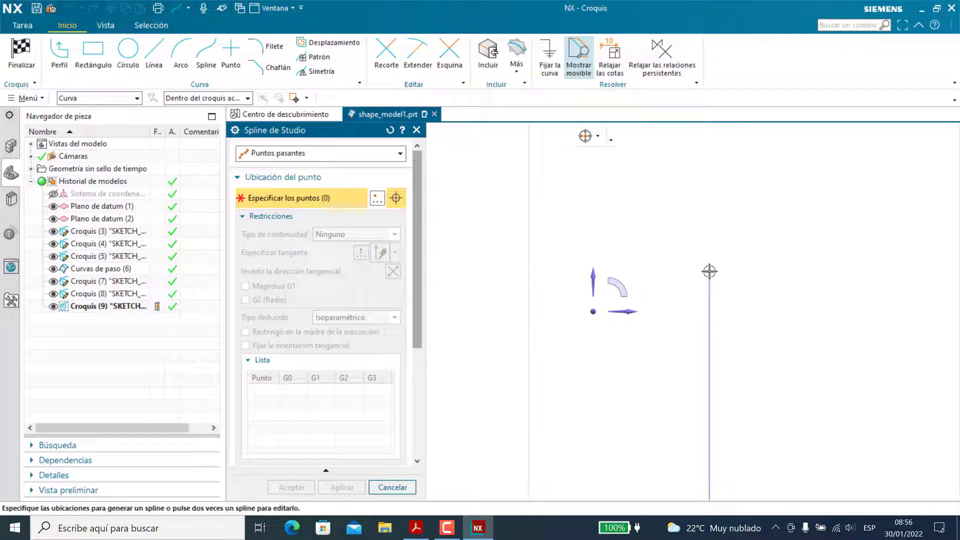
Draw a degree 3 spline through seven points between the two included arc endpoints, from positive to negative X, bowed away from the surface.
left_click(709, 272)
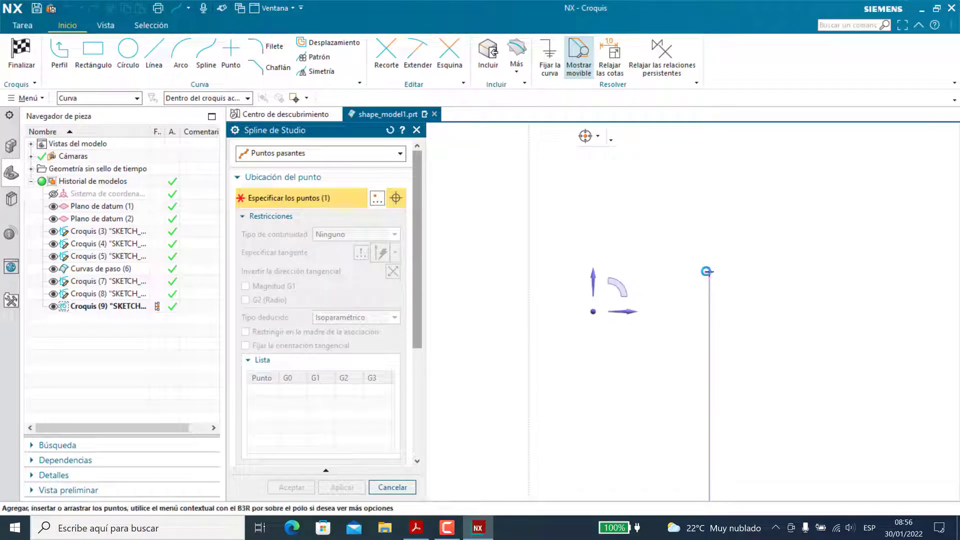
scroll(661, 297, "down", 2)
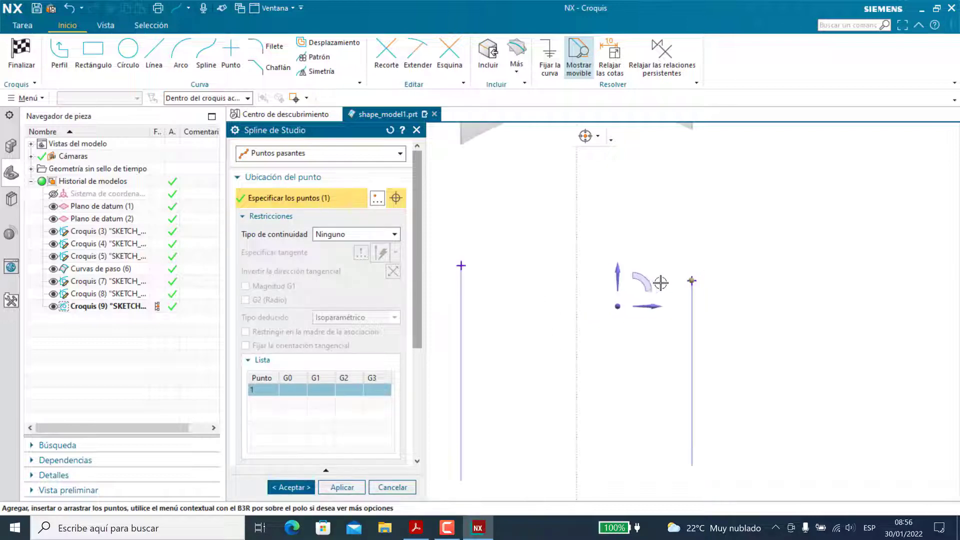
left_click(660, 293)
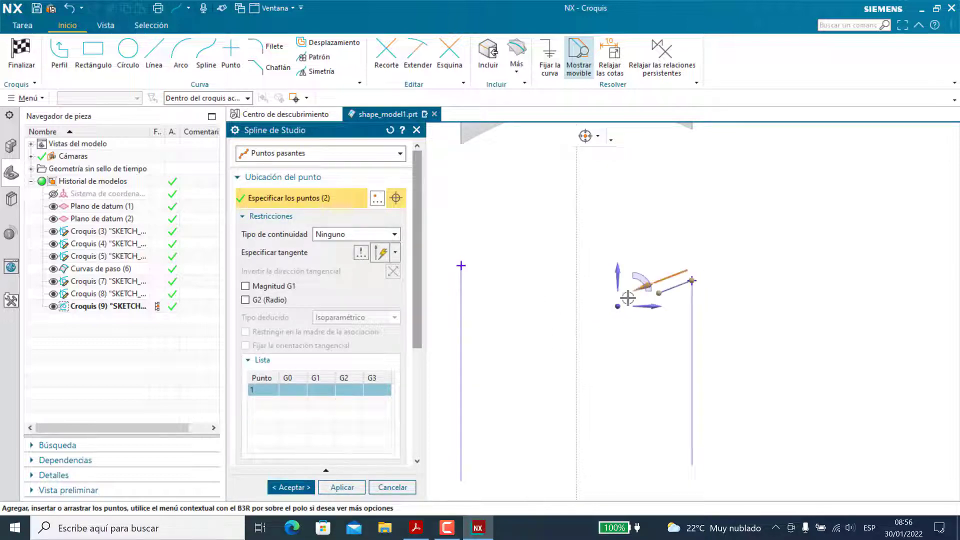
left_click(596, 300)
left_click(576, 298)
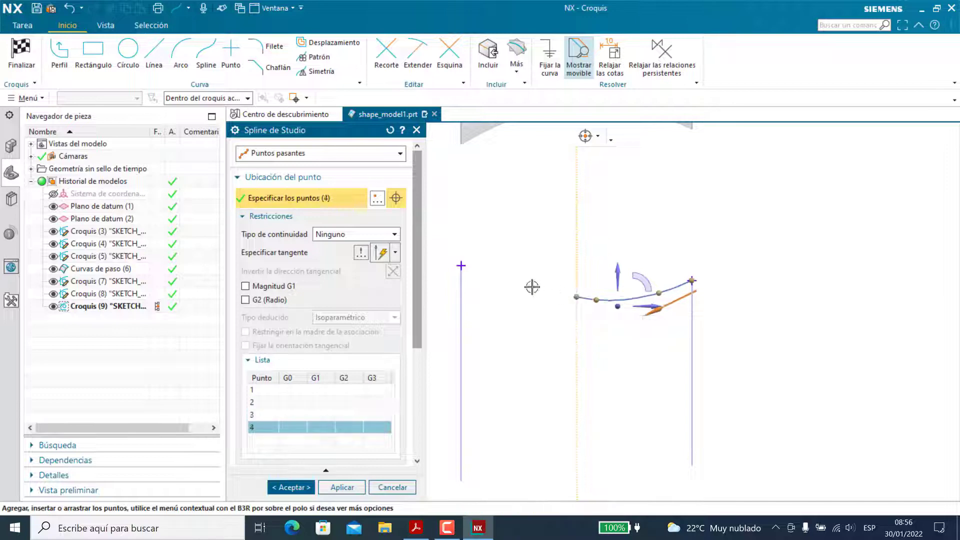
left_click(511, 283)
left_click(488, 272)
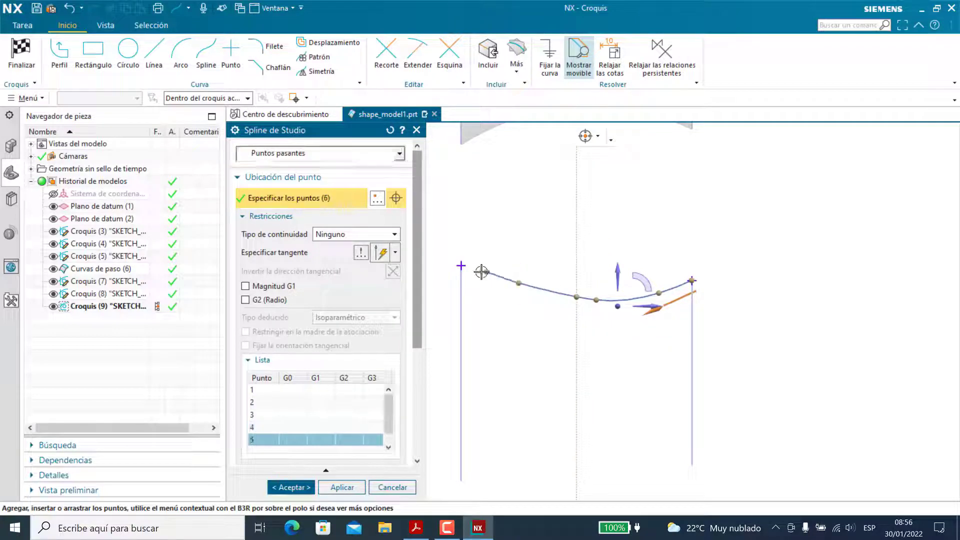
left_click(461, 265)
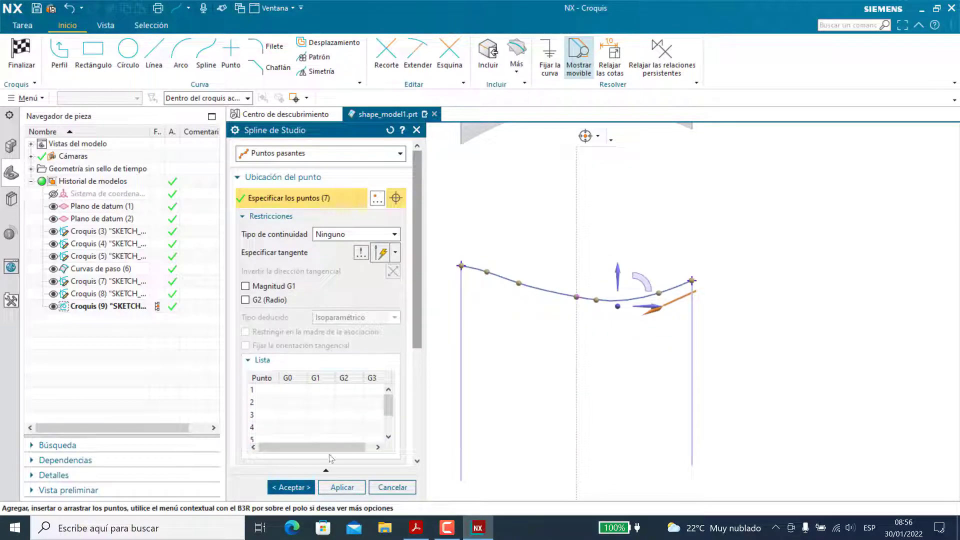
left_click(291, 487)
Make the spline's positive-X end point coincident with the included arc endpoint beside it.
scroll(695, 281, "up", 3)
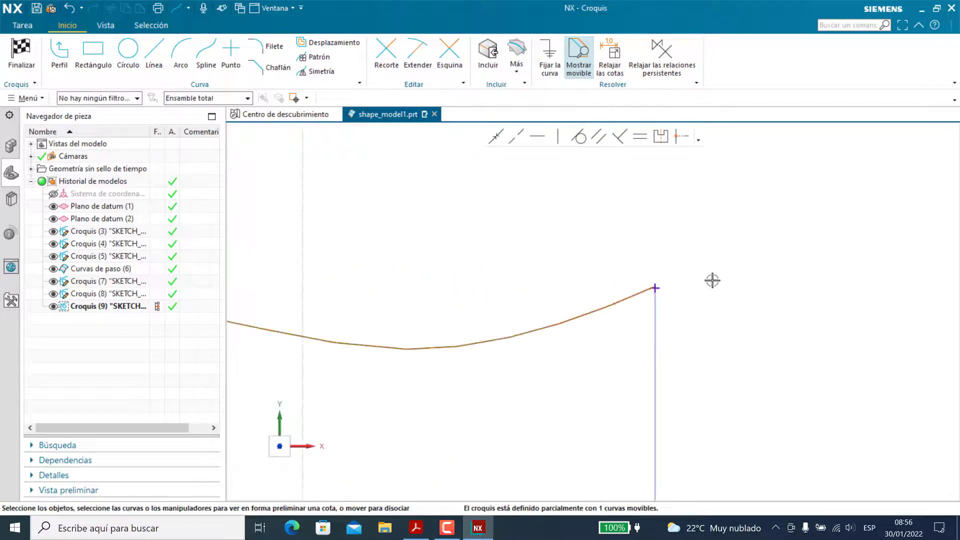
left_click(643, 293)
middle_click_drag(645, 293, 641, 188)
left_click(596, 189)
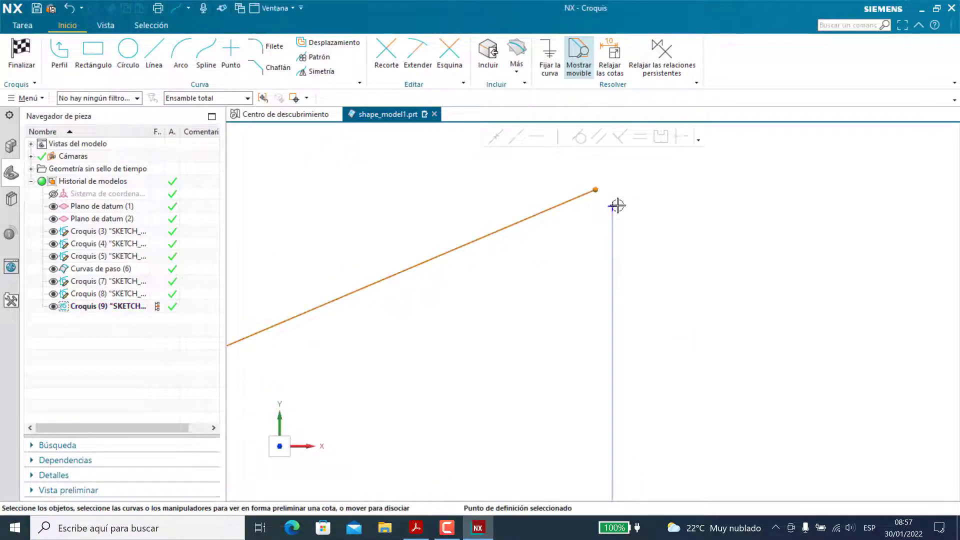
left_click(612, 204)
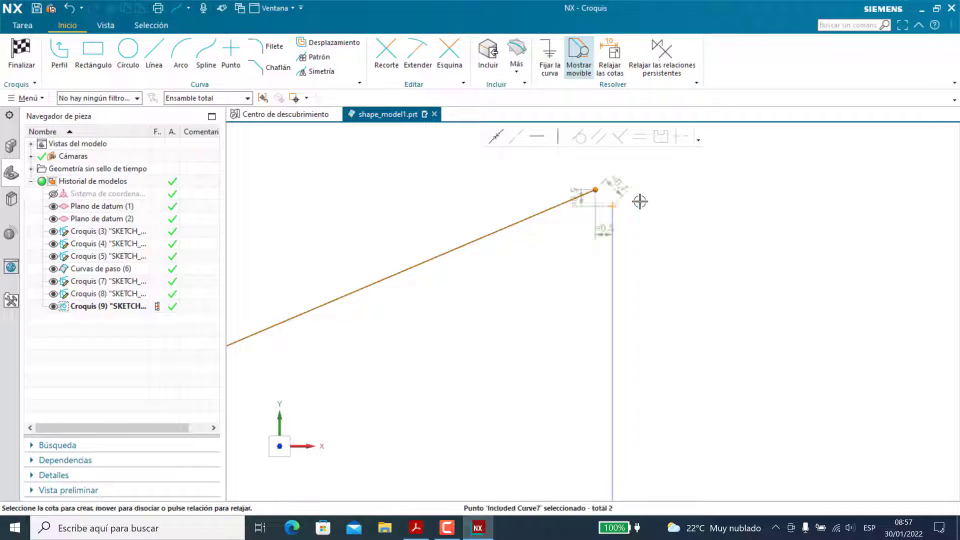
left_click(497, 136)
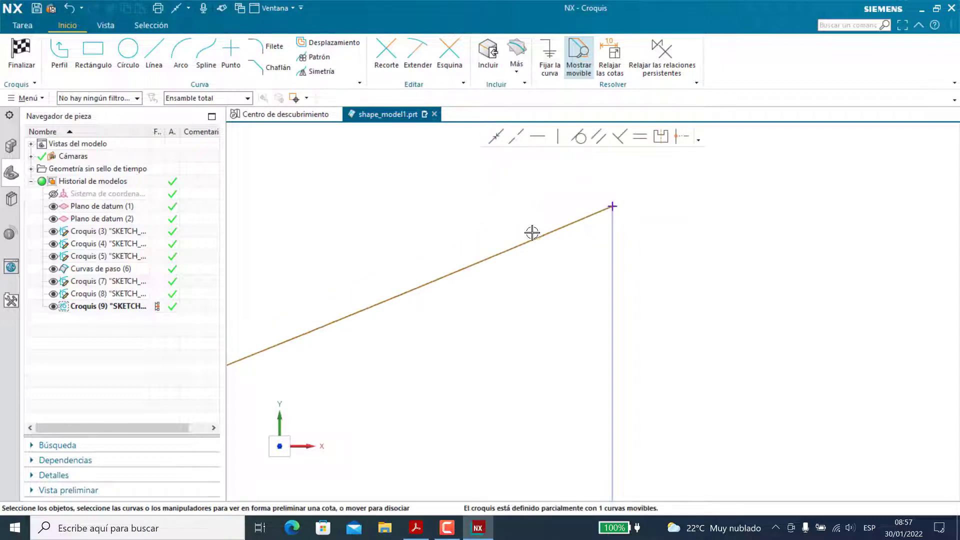
Make the spline's negative-X end point coincident with the included endpoint of the other arc.
mouse_move(531, 232)
middle_mouse_down("shift")
mouse_move(485, 285)
mouse_move(805, 294)
middle_mouse_up("shift")
scroll(443, 259, "down", 2)
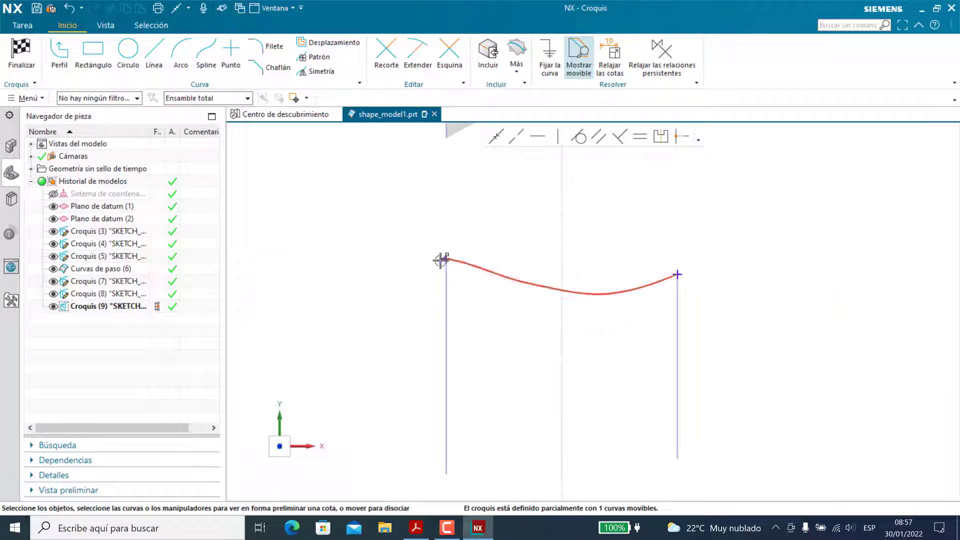
scroll(444, 257, "up", 5)
left_click(487, 277)
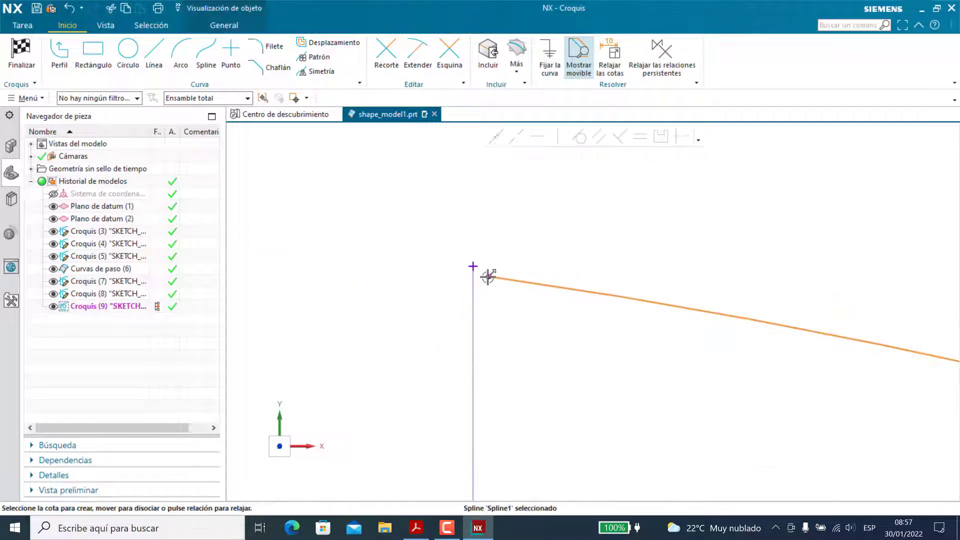
left_click(489, 277)
left_click(485, 267)
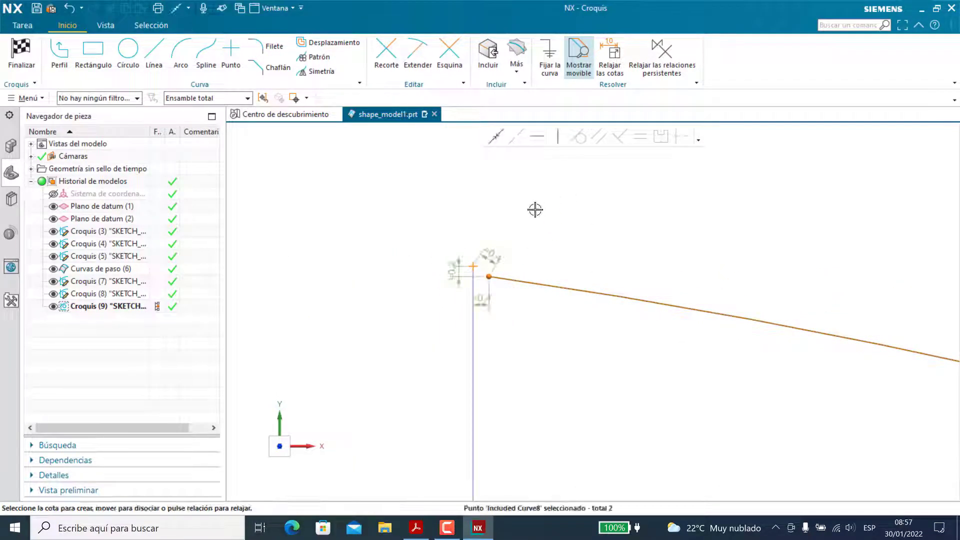
left_click(498, 137)
Check the finished spline's definition points and exit the sketch.
scroll(520, 248, "down", 3)
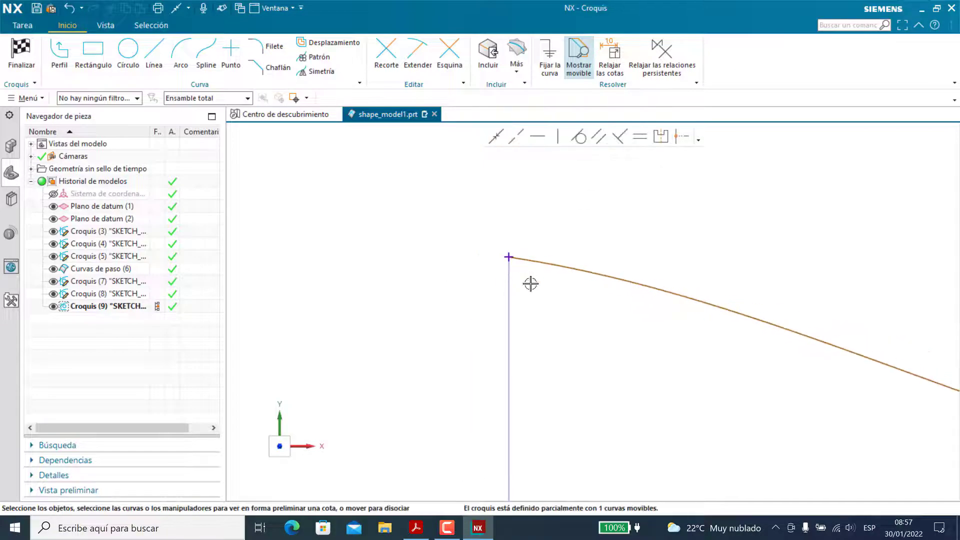
scroll(613, 313, "up", 3)
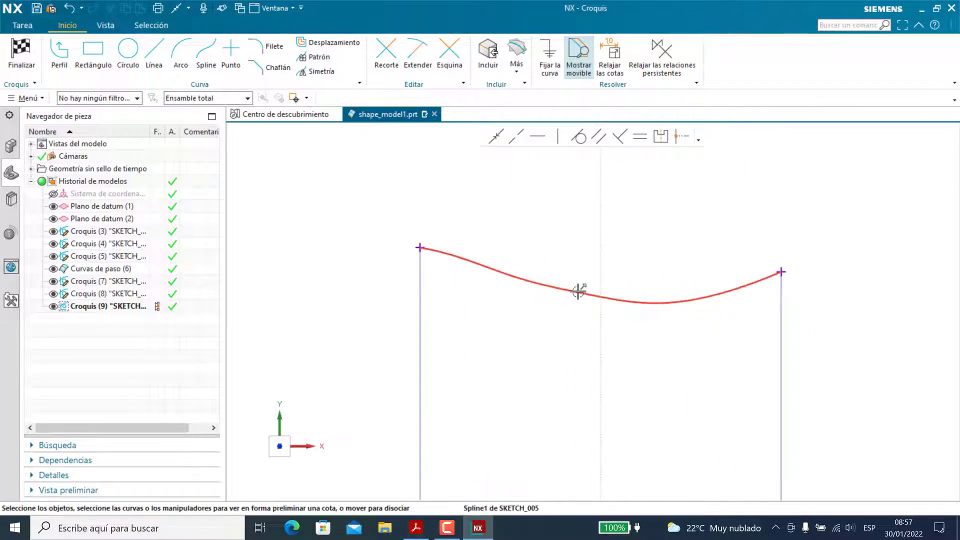
left_click(578, 292)
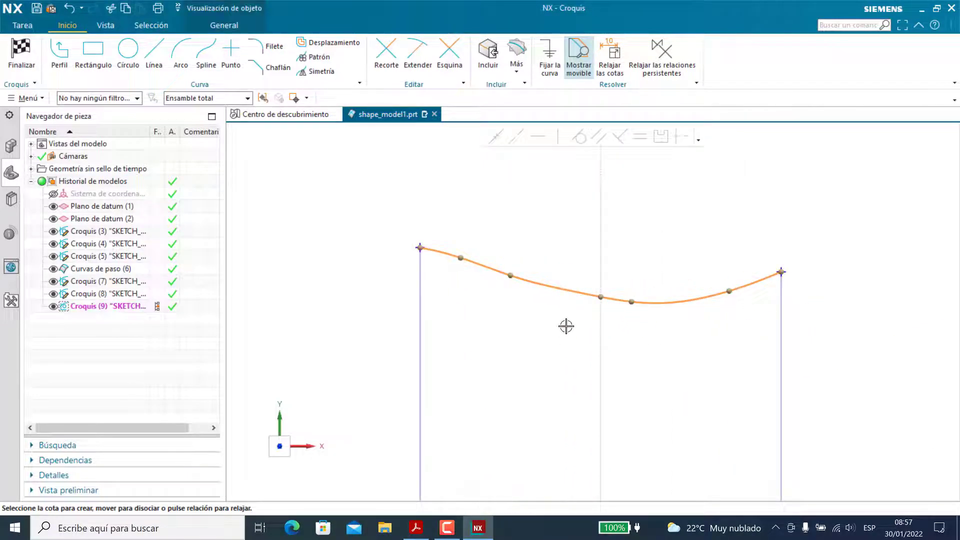
key("Escape")
key("ctrl+q")
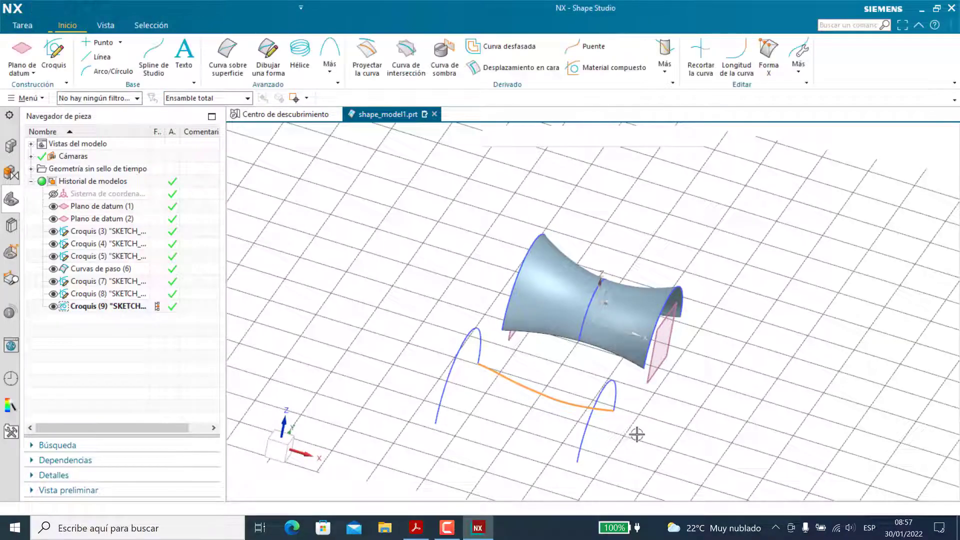
Start another sketch on the XY plane of the datum coordinate system.
middle_click_drag(637, 435, 611, 426)
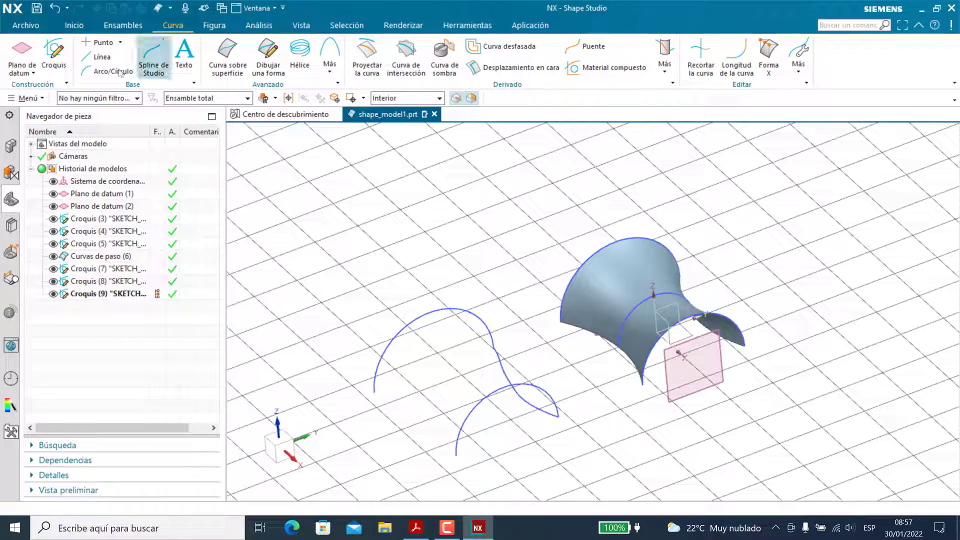
left_click(59, 61)
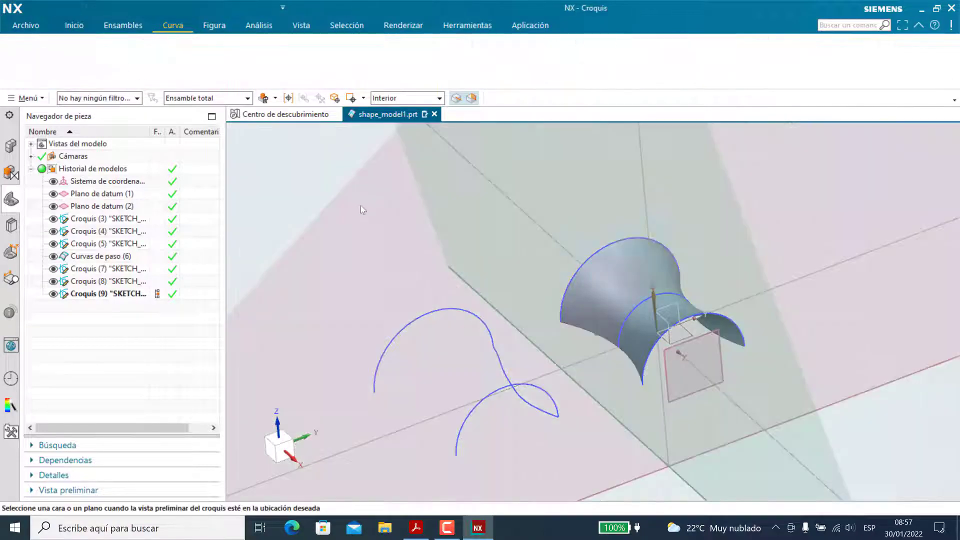
left_click(679, 338)
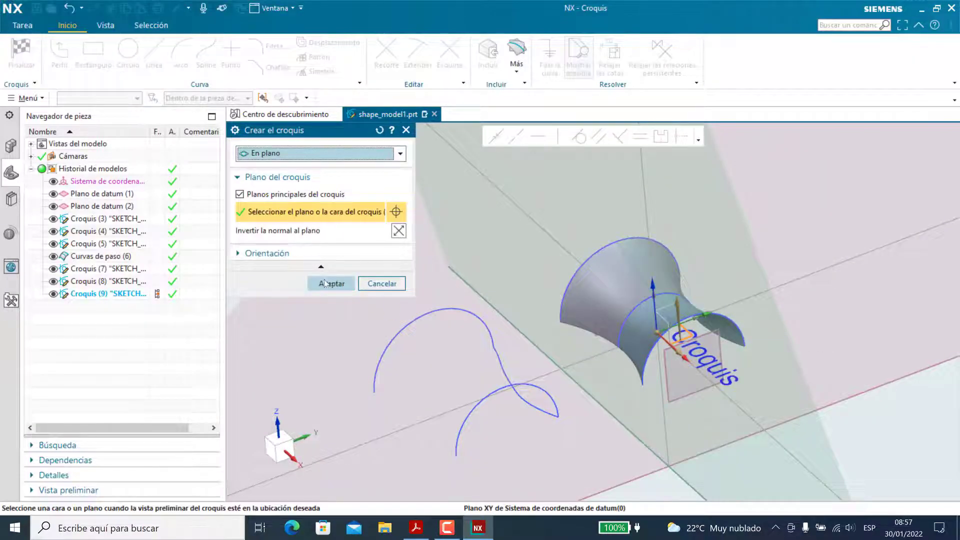
left_click(325, 282)
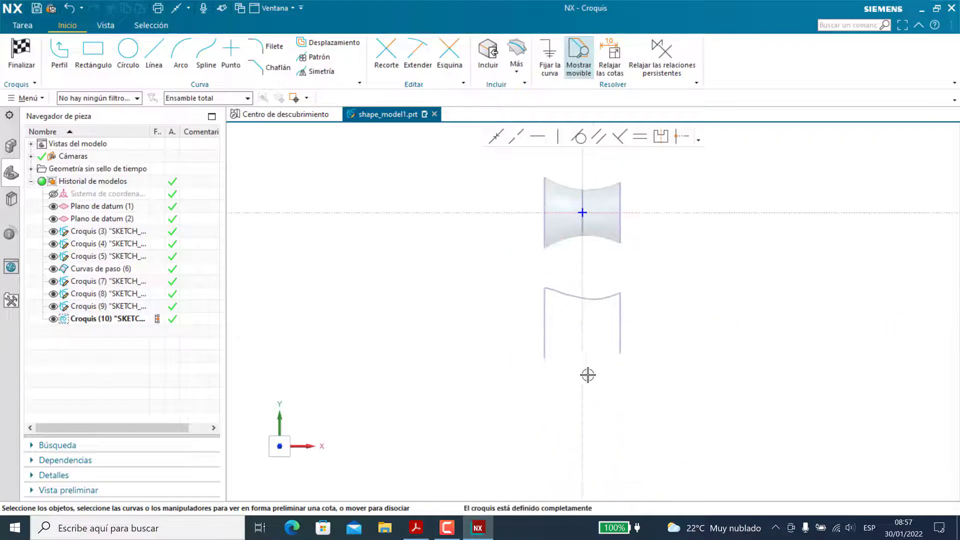
Include the endpoints farthest from the surface of both separate arcs as reference points in the sketch.
scroll(588, 374, "up", 5)
left_click(487, 55)
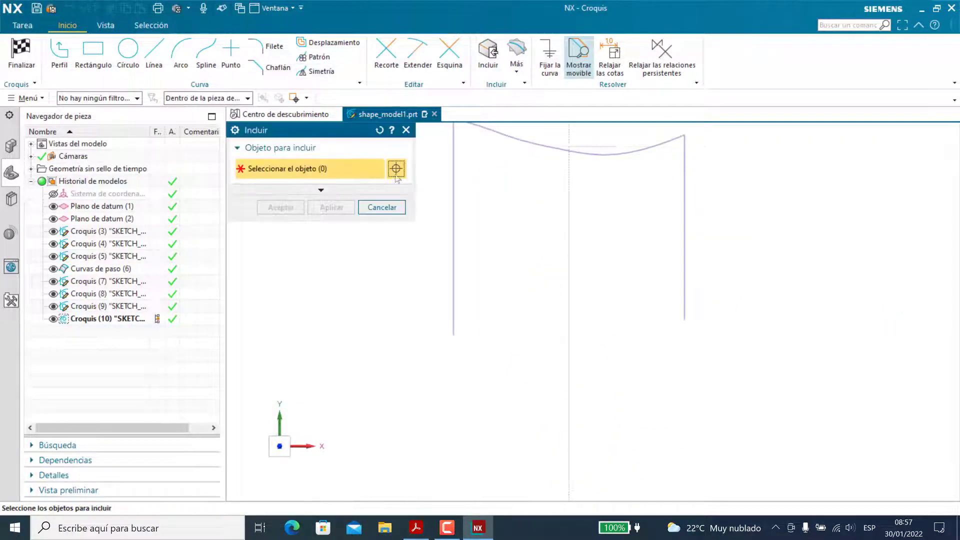
left_click(685, 320)
left_click(790, 146)
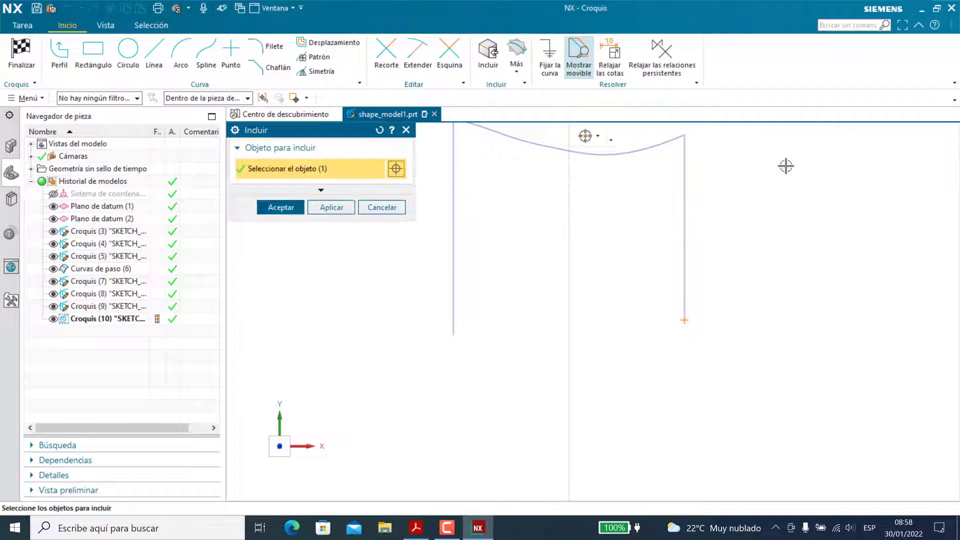
left_click(345, 208)
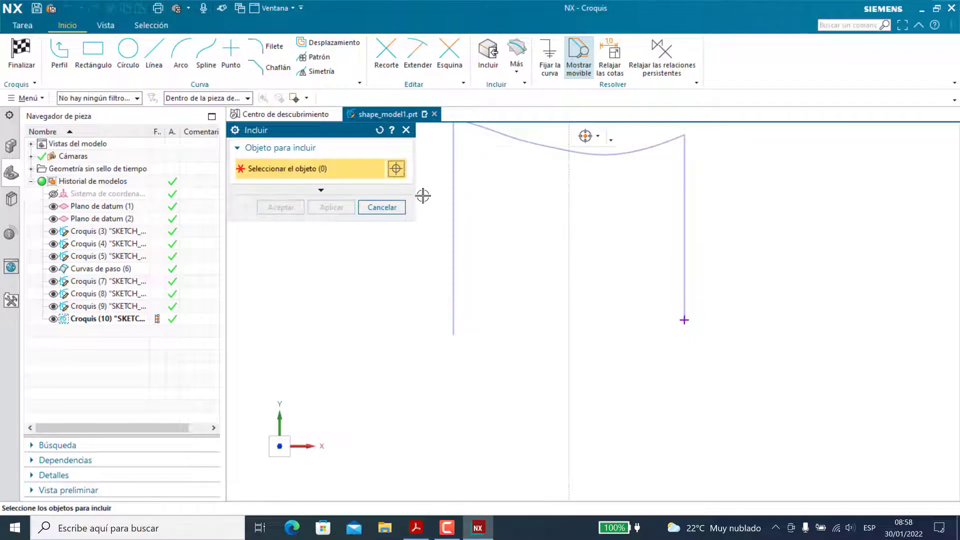
left_click(453, 336)
middle_click(531, 317)
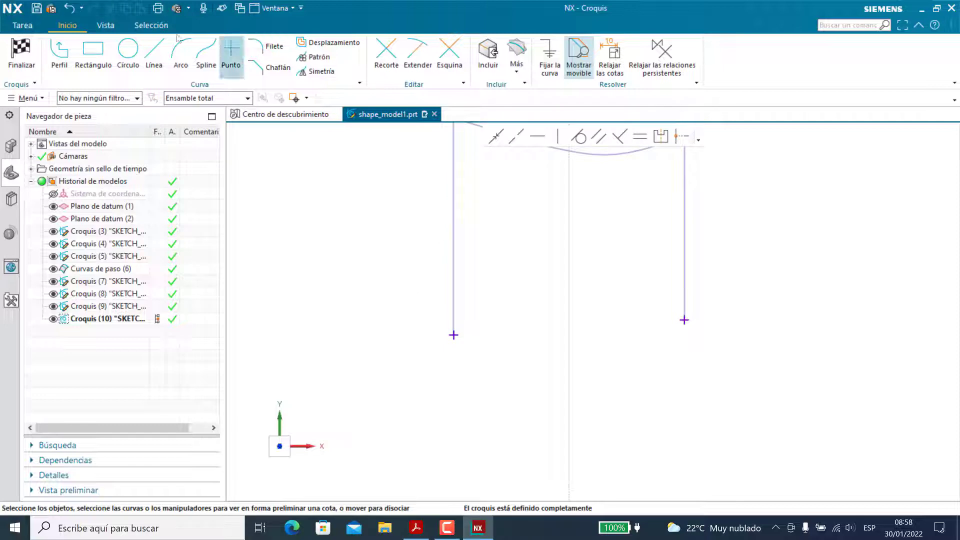
Draw a through-points Studio Spline of nine points between the two included endpoints, from positive to negative X, bowed away from the surface.
left_click(206, 52)
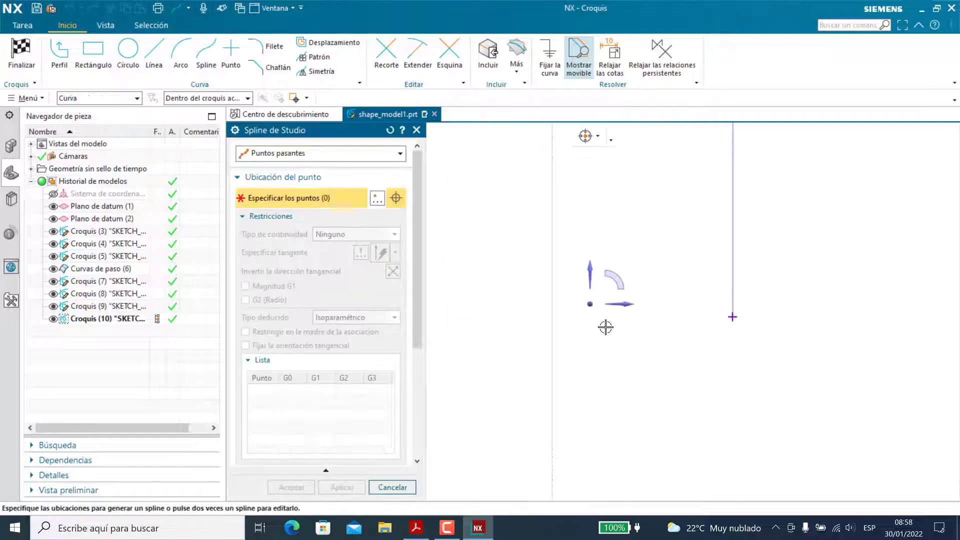
scroll(605, 327, "down", 2)
scroll(686, 321, "up", 2)
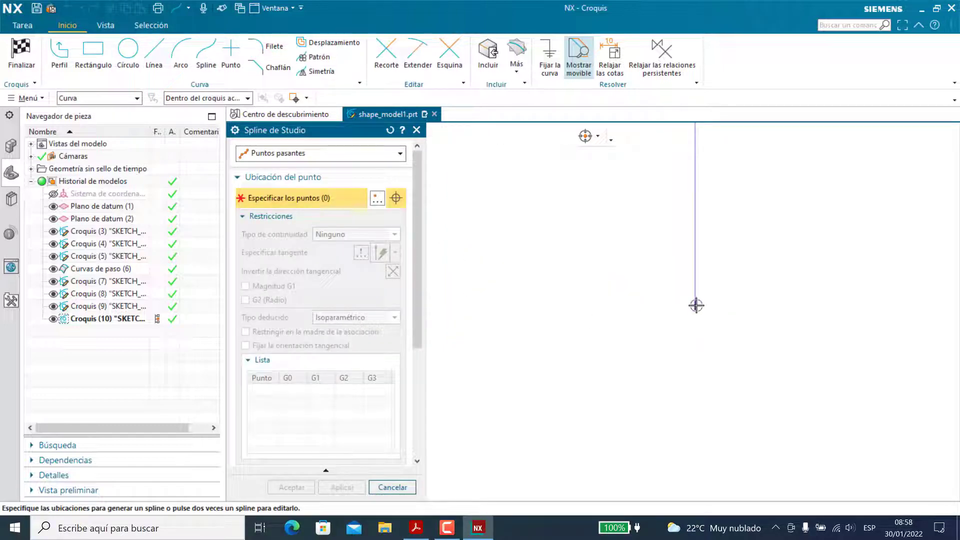
left_click(695, 306)
scroll(650, 347, "down", 2)
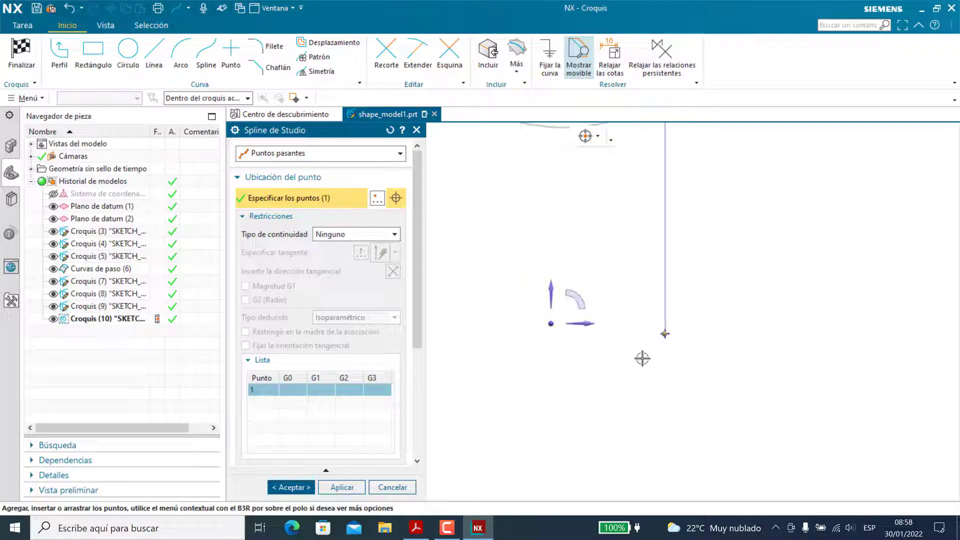
left_click(640, 361)
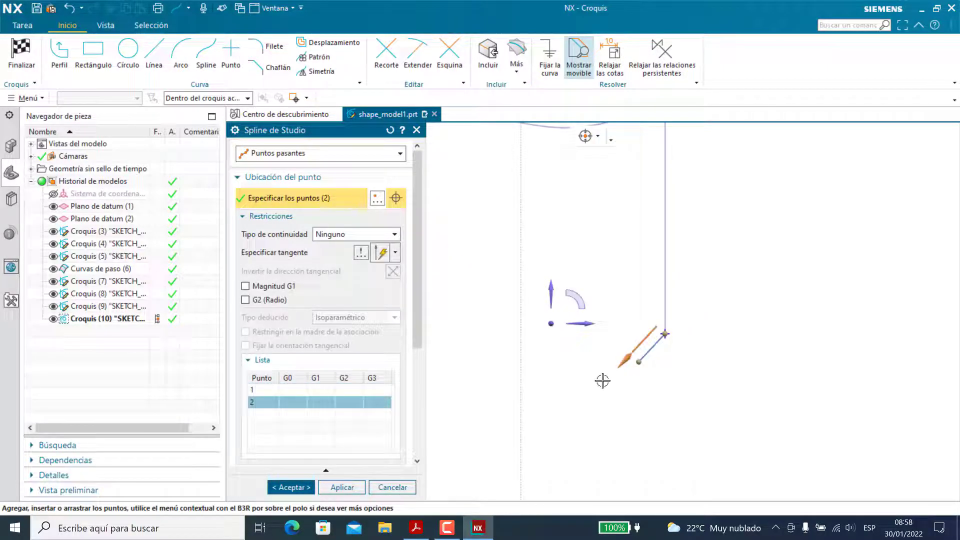
left_click(602, 381)
left_click(570, 387)
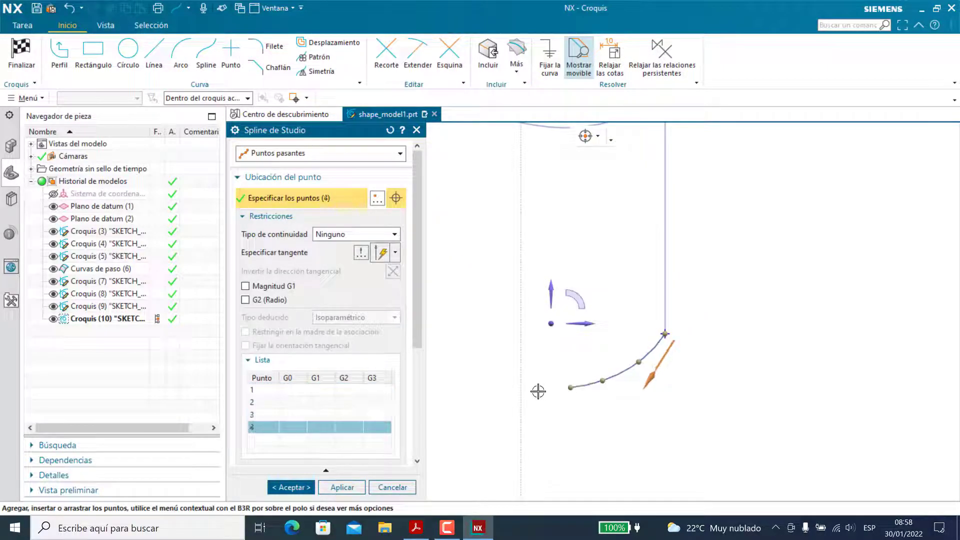
left_click(522, 388)
scroll(499, 384, "down", 3)
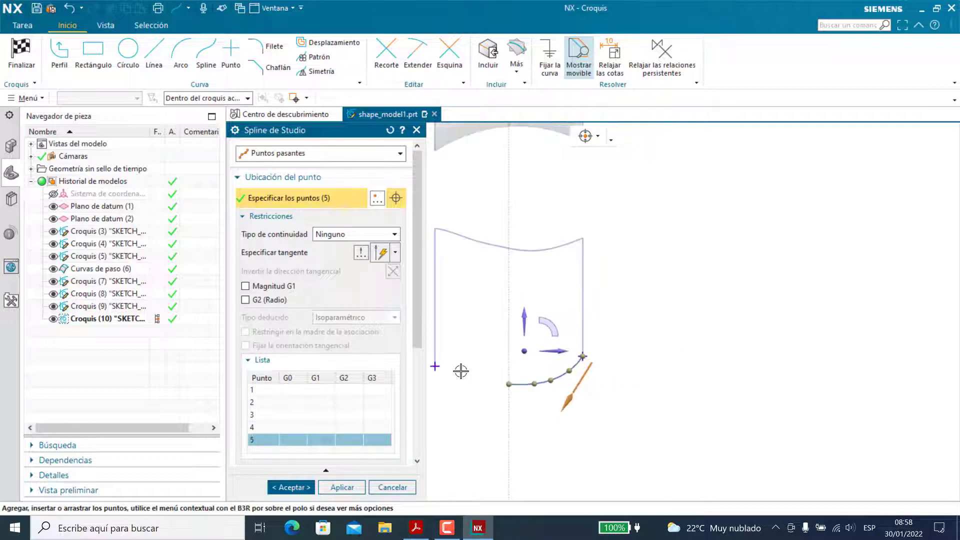
scroll(582, 366, "up", 3)
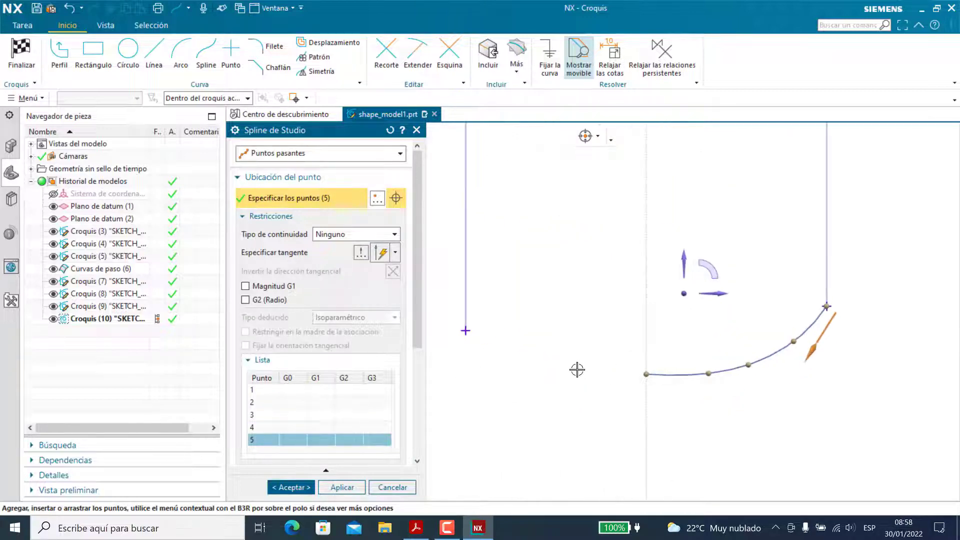
left_click(587, 372)
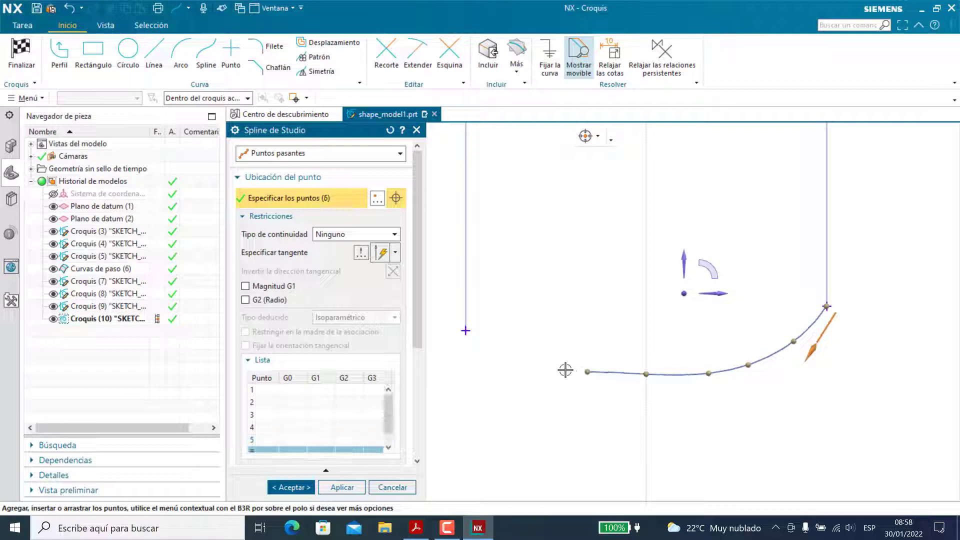
left_click(535, 366)
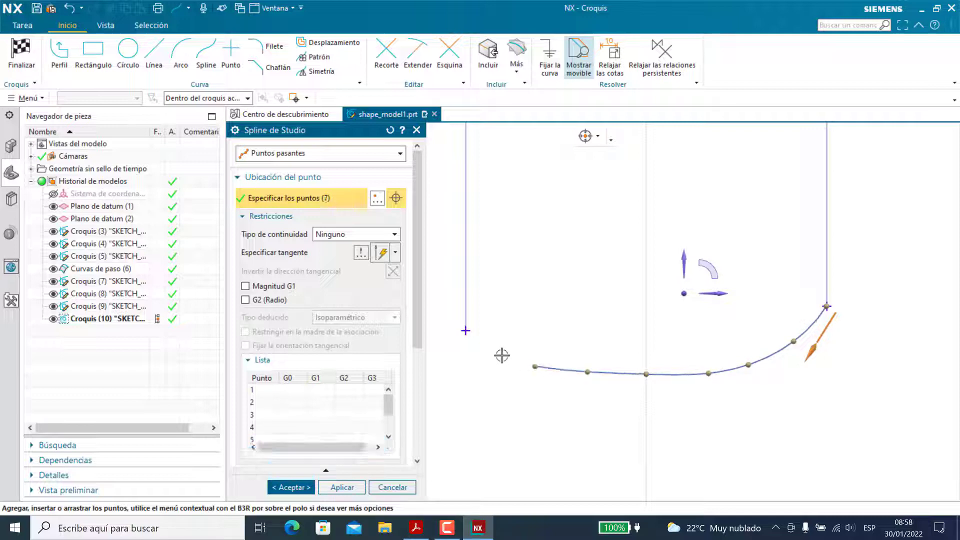
middle_click(435, 449)
Move the spline's point on the vertical axis and its negative-X neighbour slightly toward negative Y to smooth the bow.
scroll(625, 400, "up", 3)
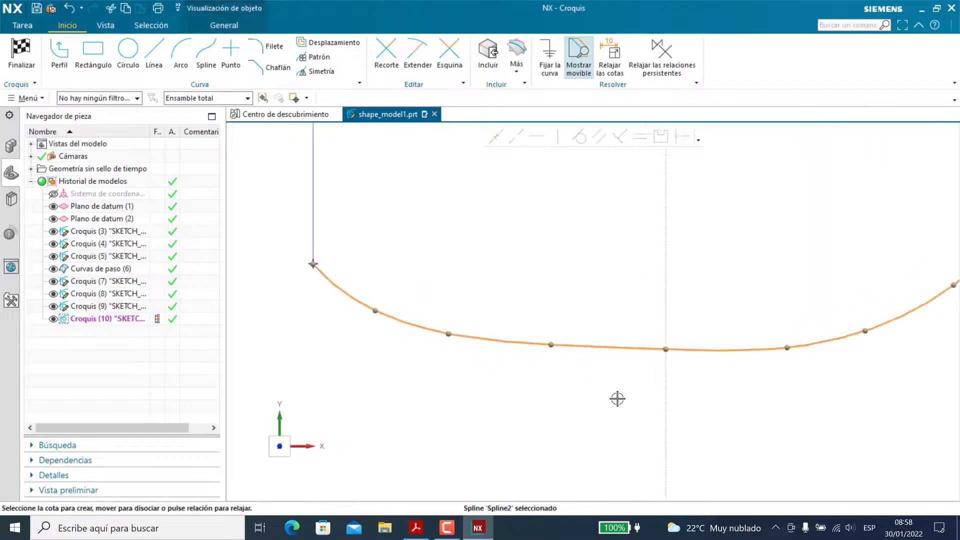
left_click_drag(664, 354, 664, 357)
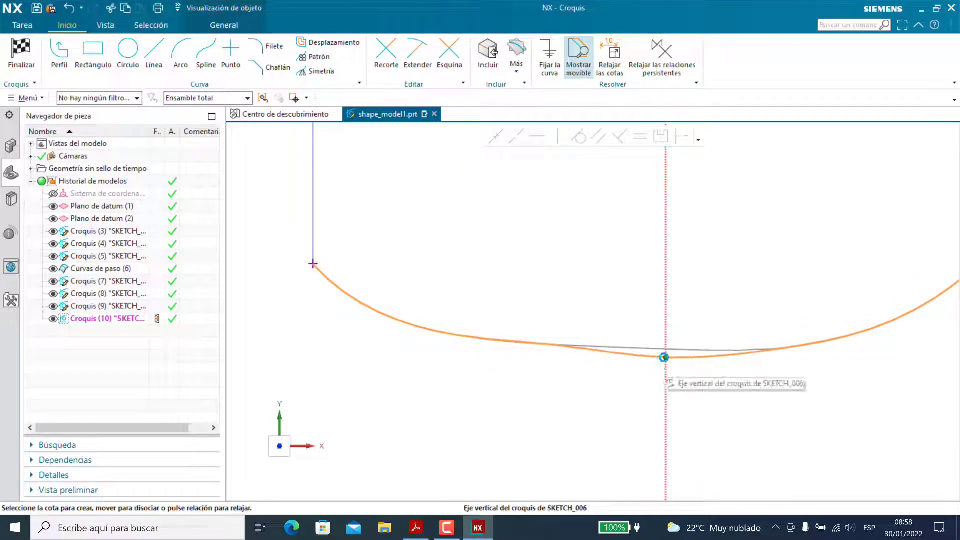
left_click_drag(551, 348, 550, 351)
left_click(557, 406)
Make the outer spline's positive-X end point coincident with the included arc endpoint beside it.
scroll(557, 395, "down", 3)
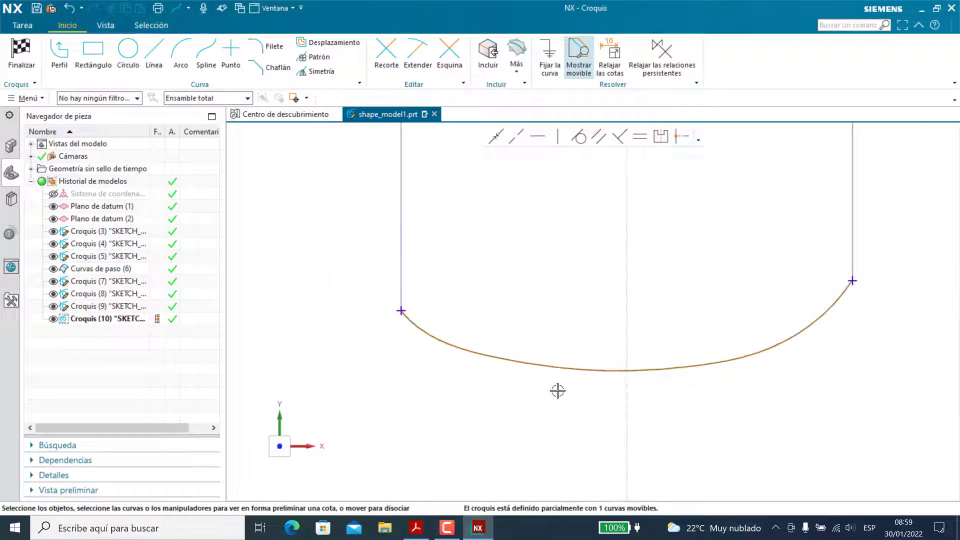
scroll(768, 294, "up", 5)
left_click_drag(744, 291, 725, 271)
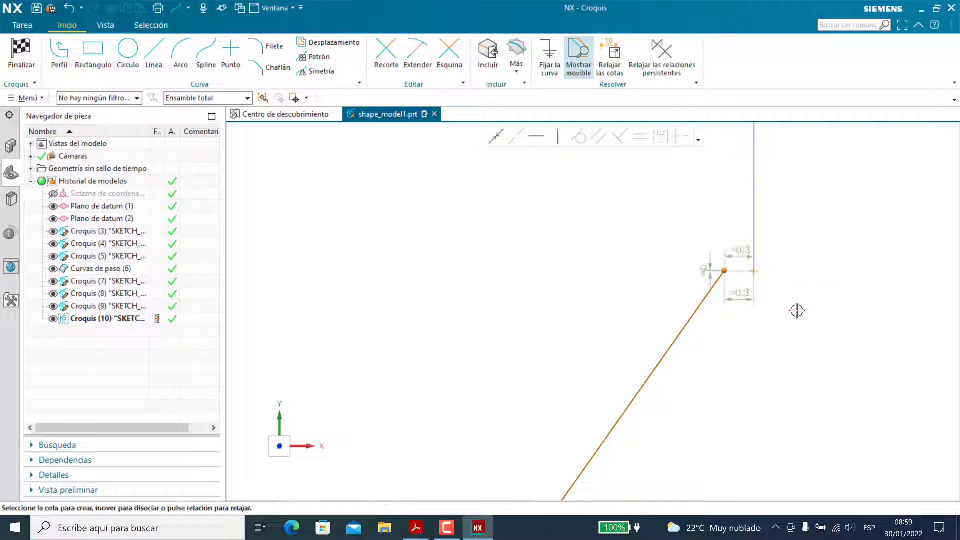
left_click(495, 136)
scroll(587, 272, "down", 5)
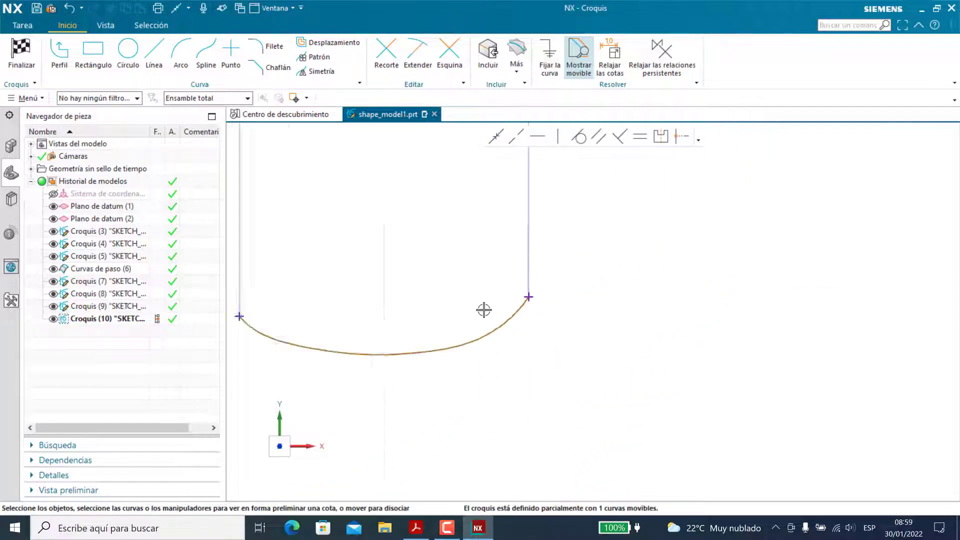
Make the outer spline's negative-X end point coincident with the included arc endpoint beside it, and finish the sketch.
scroll(470, 299, "up", 5)
left_click(545, 330)
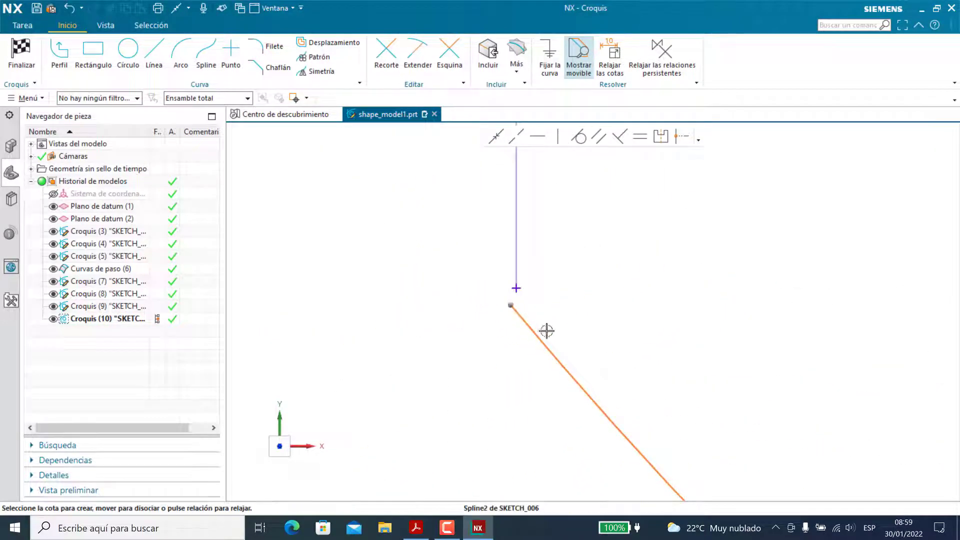
left_click(510, 304)
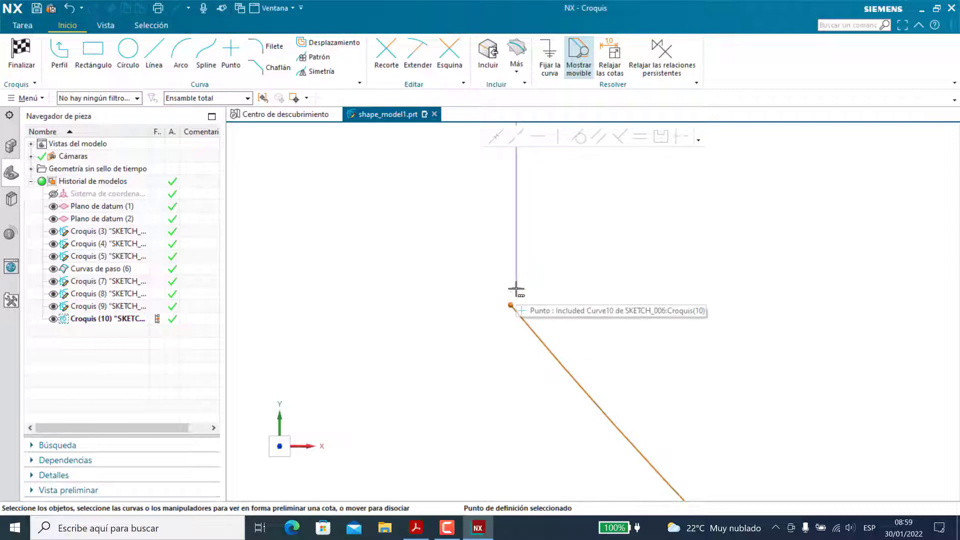
left_click(516, 289)
left_click(840, 146)
left_click(496, 136)
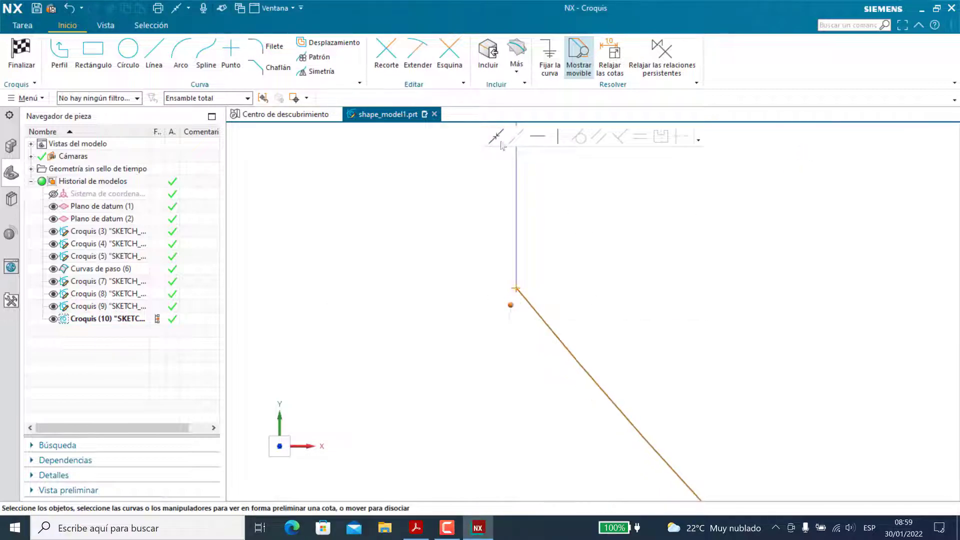
scroll(649, 305, "down", 5)
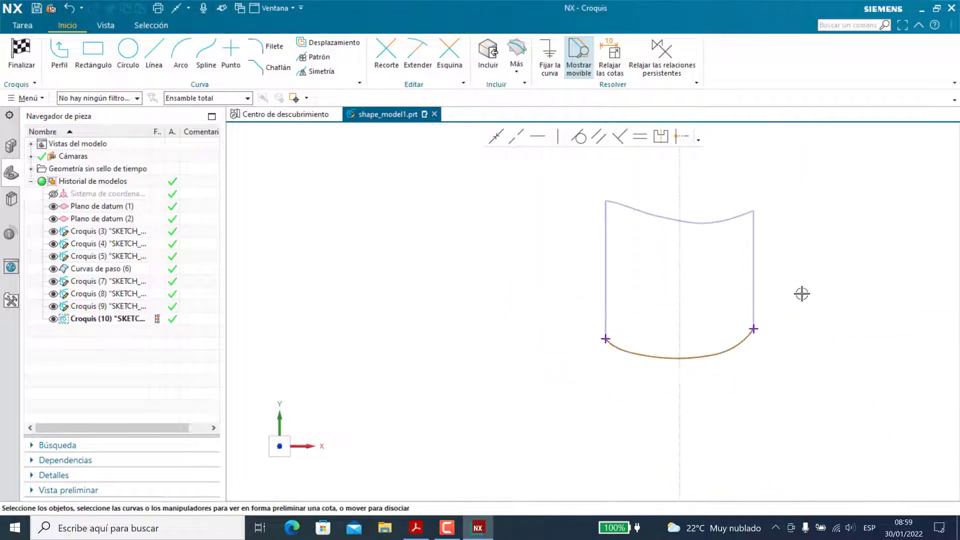
key("ctrl+q")
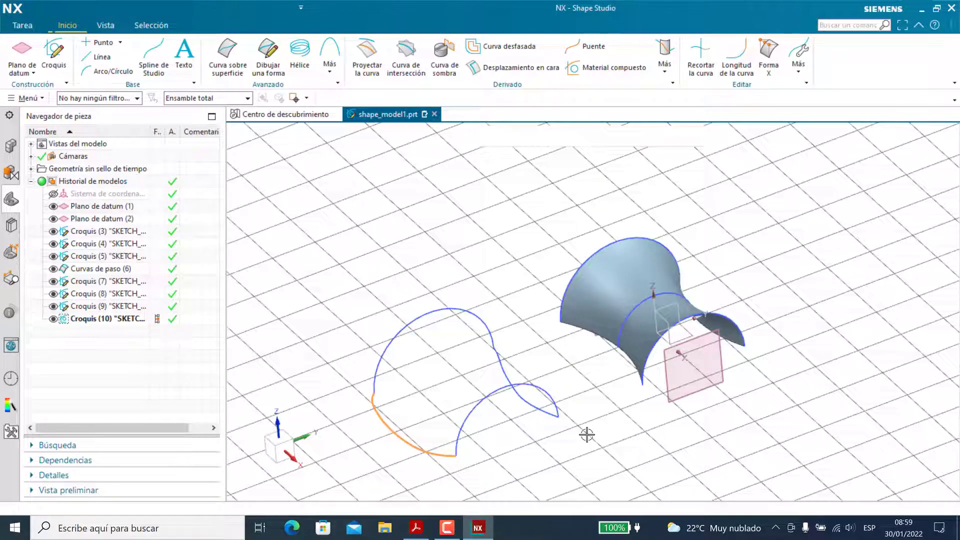
Start a Through Curve Mesh with the separate positive-X arc and the negative-X arc as its two primary curves.
middle_click_drag(570, 429, 620, 223)
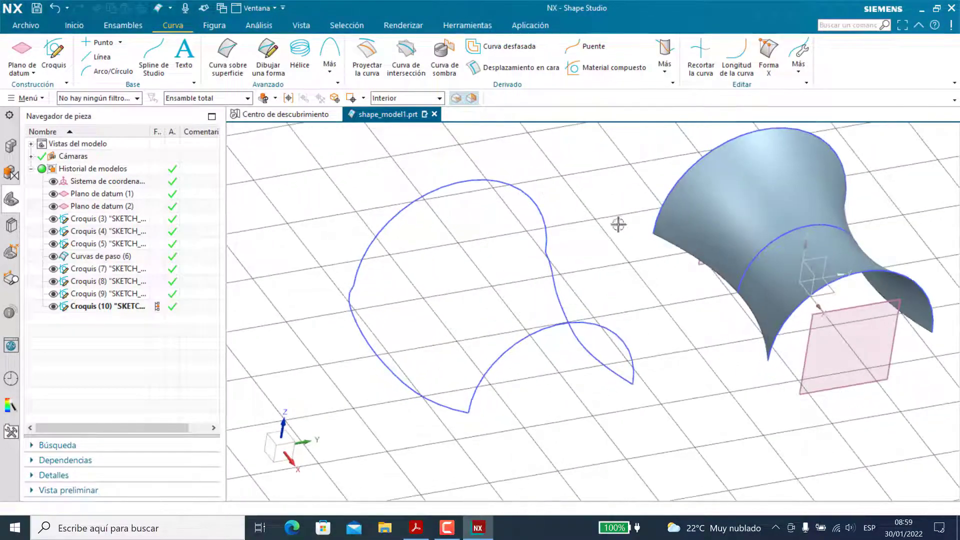
left_click(81, 24)
left_click(607, 77)
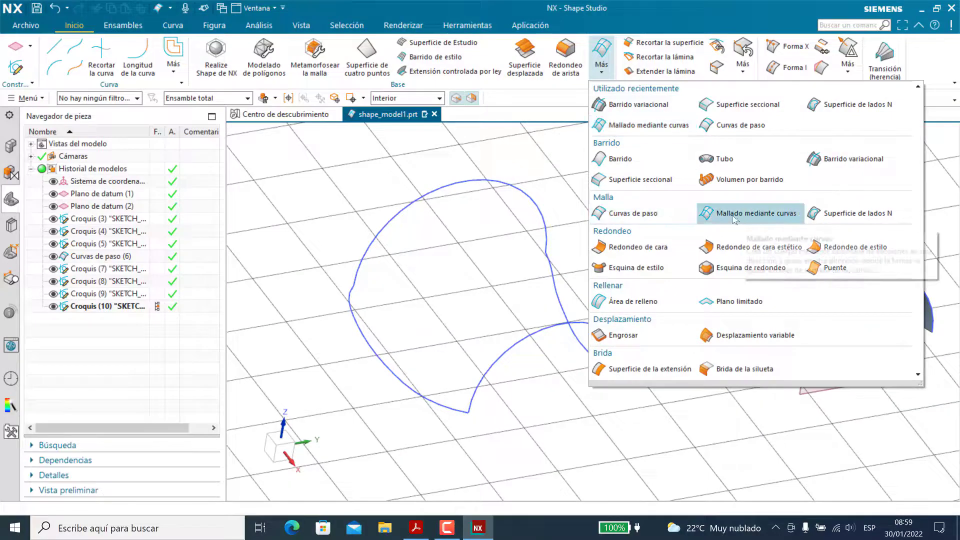
left_click(760, 220)
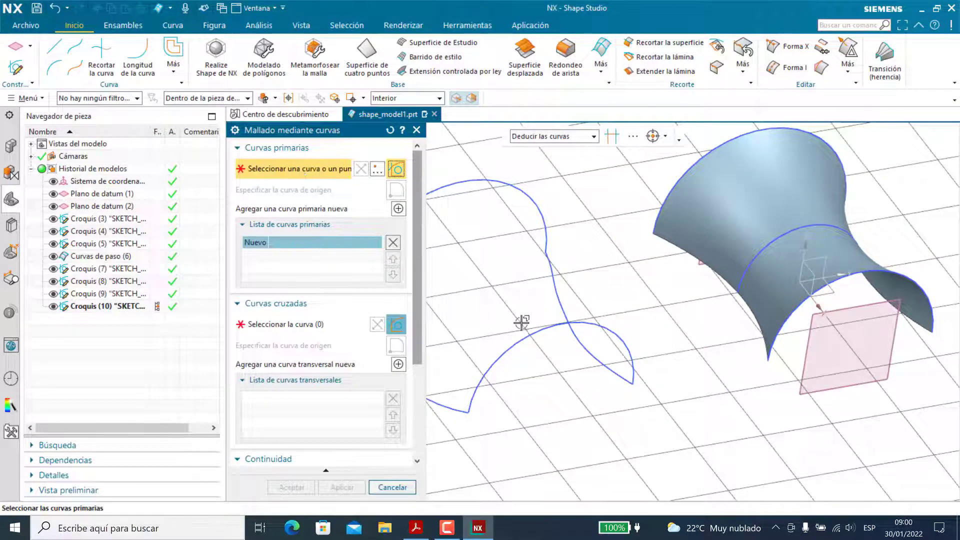
left_click(538, 330)
middle_click_drag(537, 331, 538, 355)
left_click(399, 209)
left_click(568, 194)
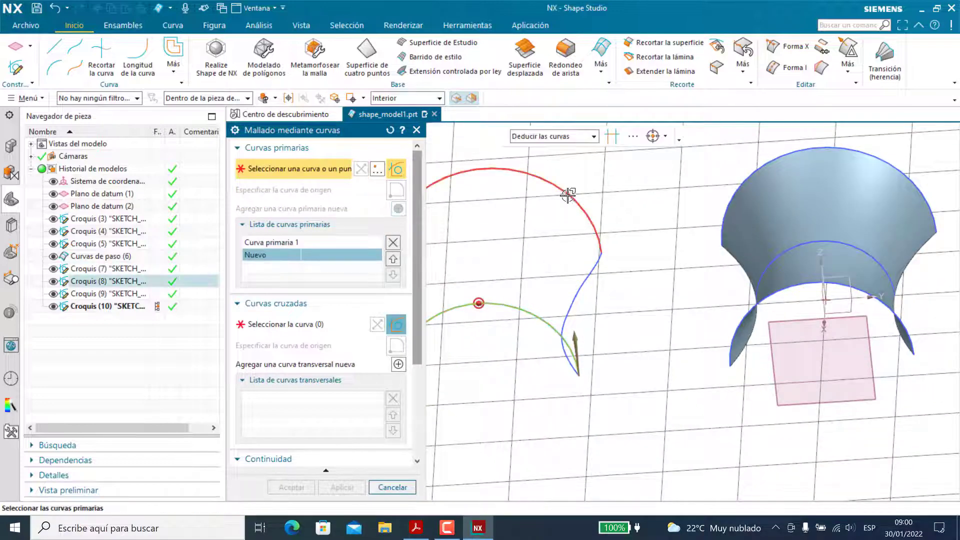
left_click(568, 194)
Add the inner and outer guide splines as the two cross curves and create the mesh surface.
left_click(288, 330)
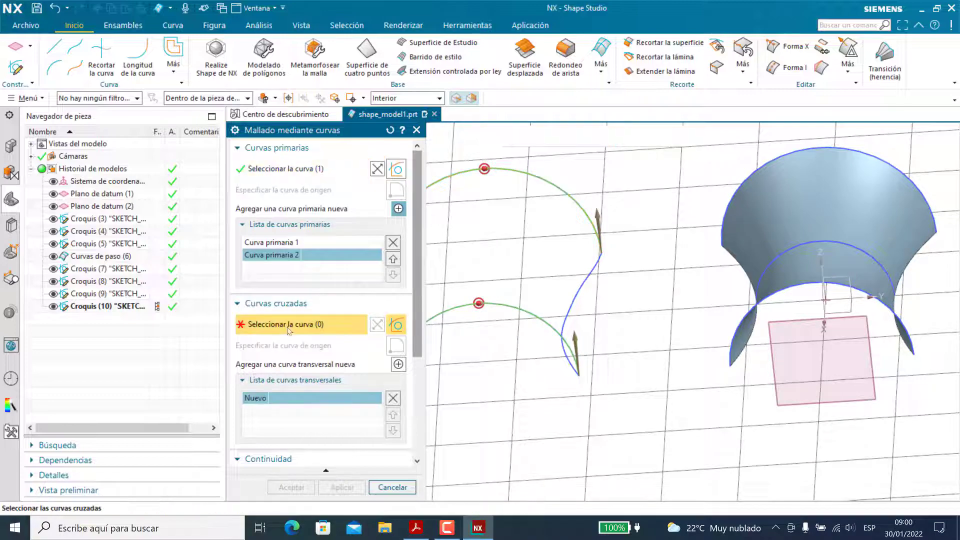
mouse_move(584, 306)
middle_mouse_down()
mouse_move(552, 304)
mouse_move(574, 300)
middle_mouse_up()
left_click(571, 322)
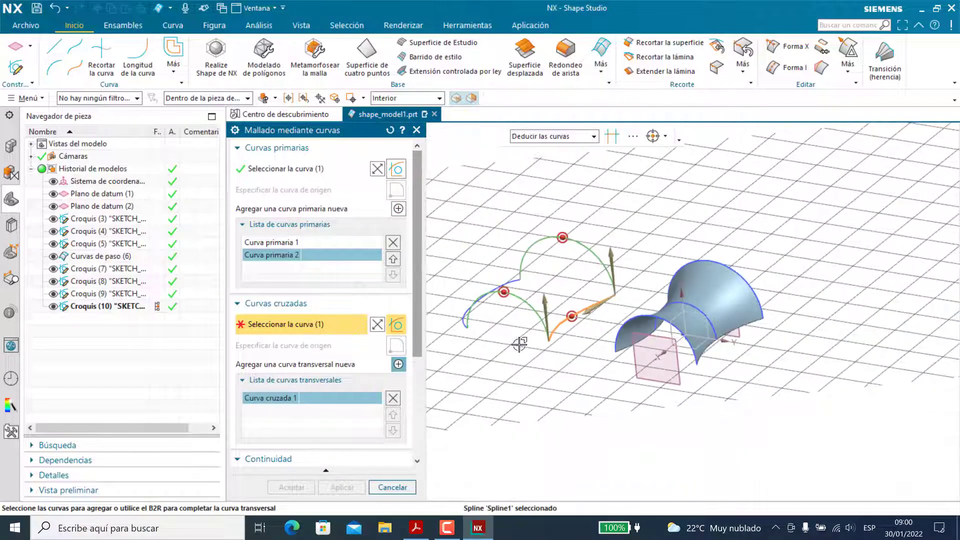
middle_click_drag(520, 344, 505, 350)
left_click(398, 365)
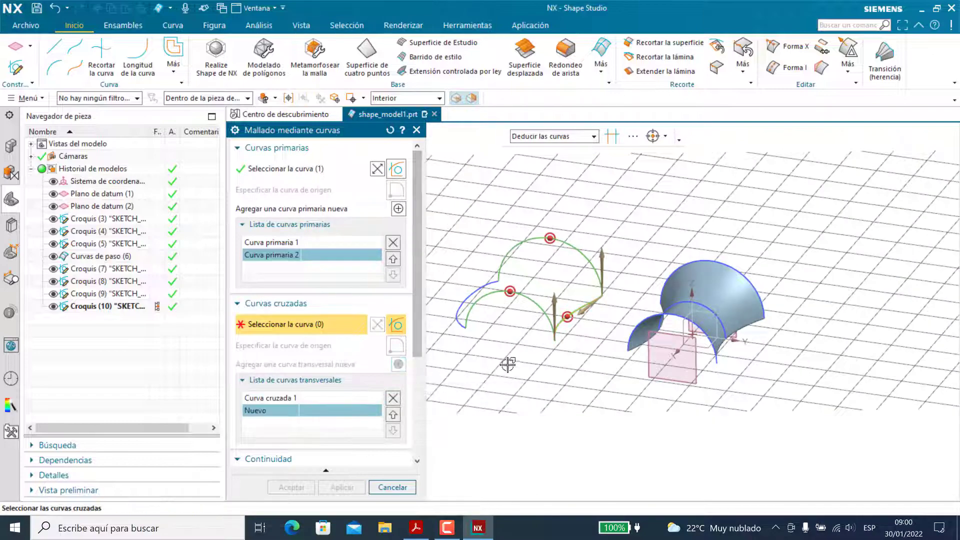
left_click(484, 285)
mouse_move(515, 325)
middle_mouse_down()
mouse_move(505, 325)
mouse_move(549, 317)
mouse_move(571, 334)
mouse_move(509, 314)
mouse_move(519, 326)
mouse_move(505, 331)
middle_mouse_up()
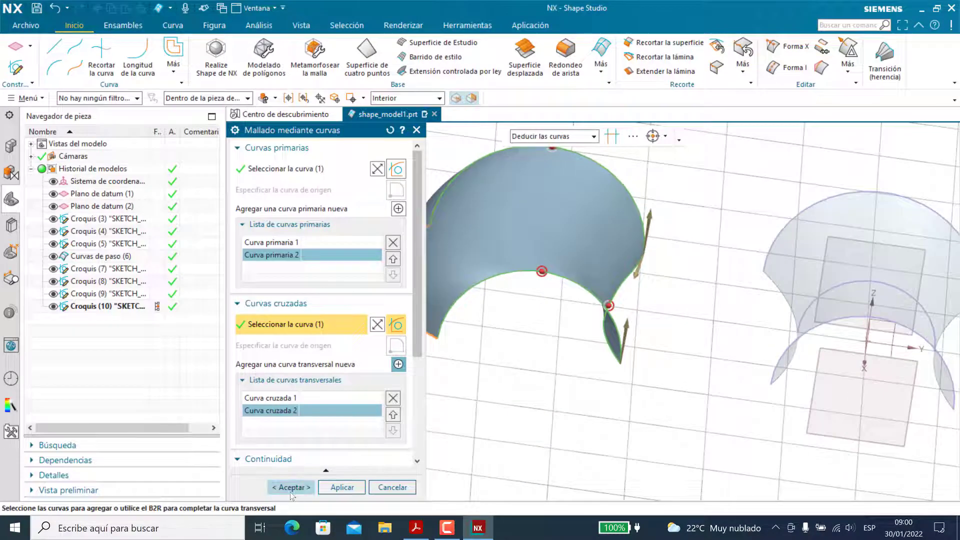
left_click(291, 487)
middle_click_drag(476, 364, 554, 322)
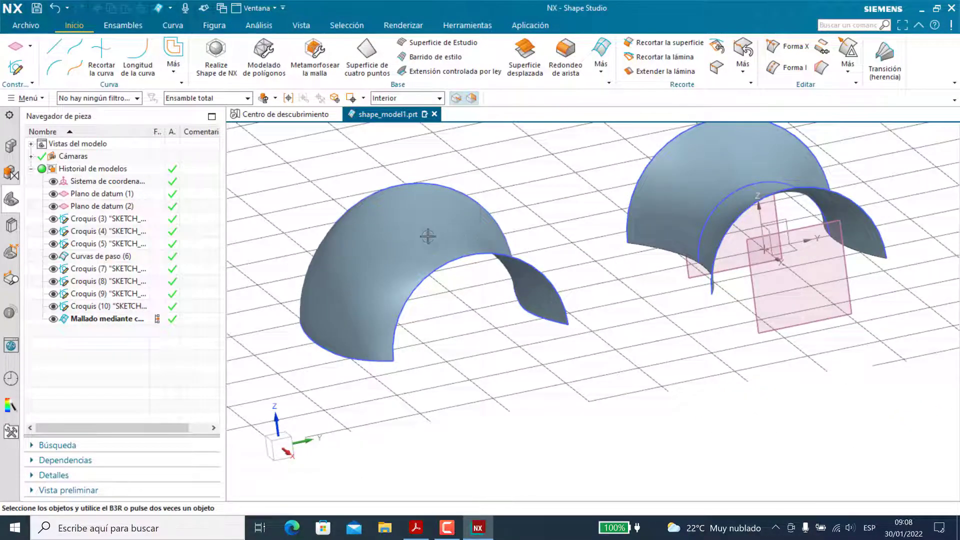
Mirror the curve mesh surface about the XY plane of the datum coordinate system with Mirror Feature.
left_click(214, 25)
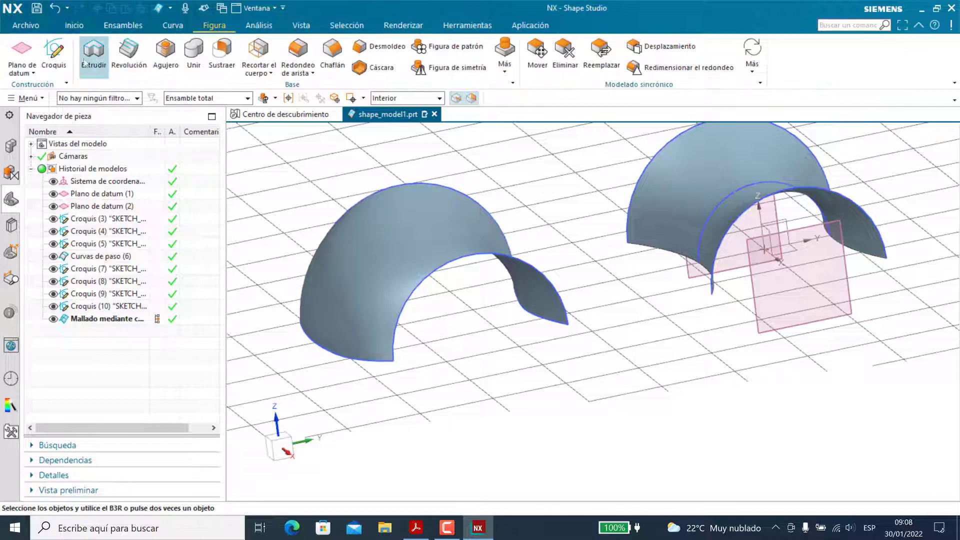
left_click(445, 67)
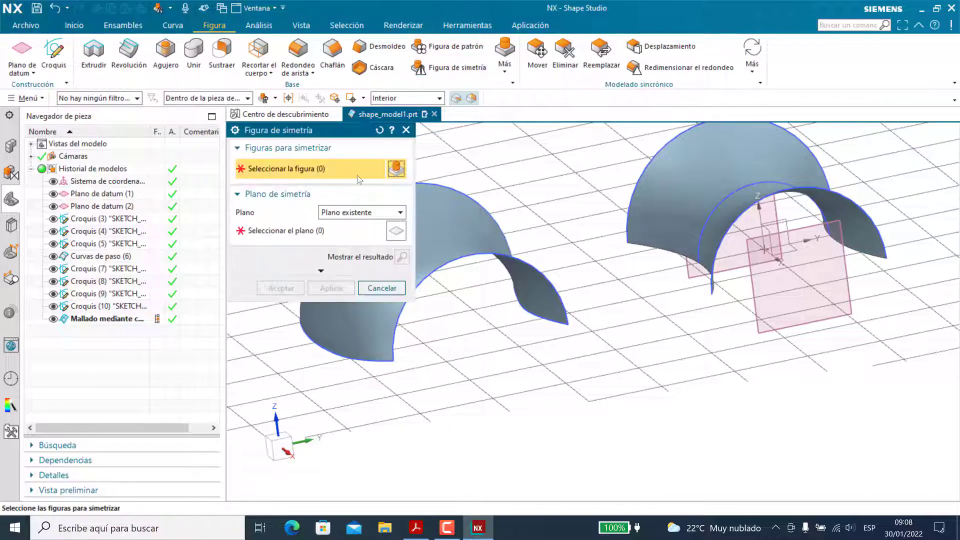
left_click(461, 232)
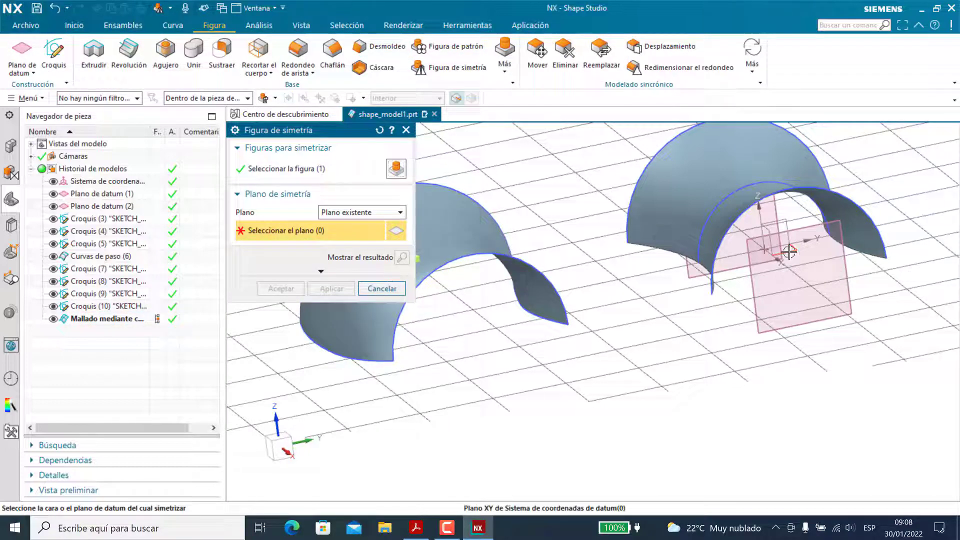
left_click(281, 289)
middle_click_drag(500, 385, 495, 412)
left_click(543, 273)
left_click(495, 411)
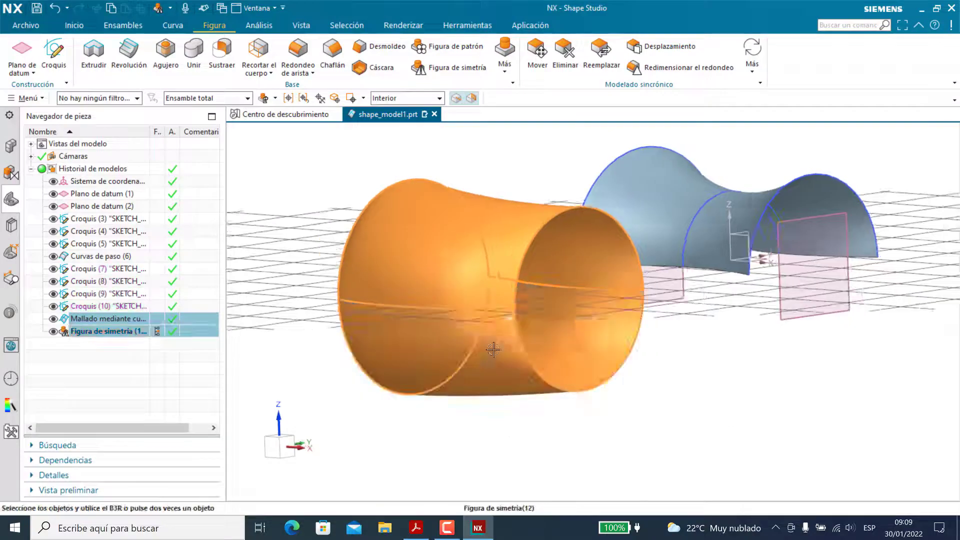
key("Escape")
middle_click_drag(658, 371, 575, 345)
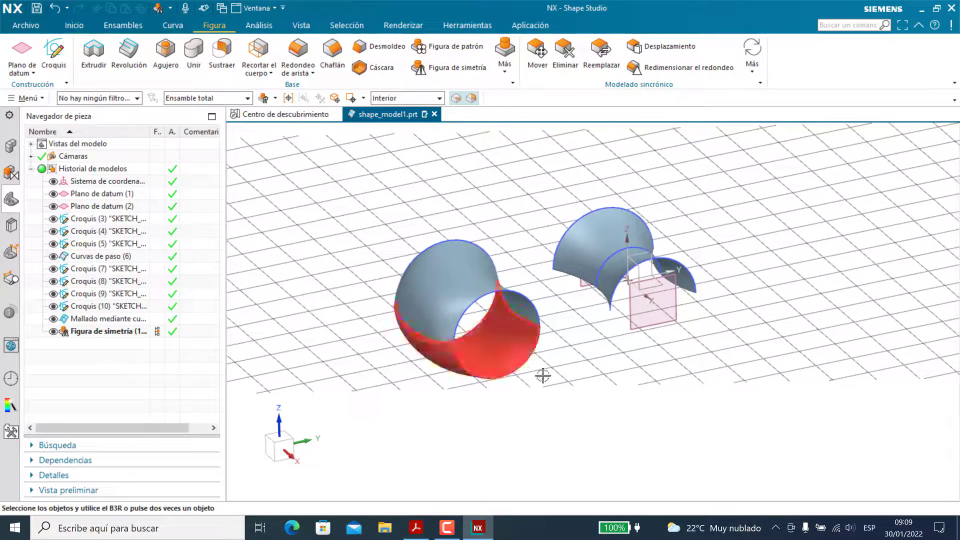
left_click(446, 528)
left_click(921, 493)
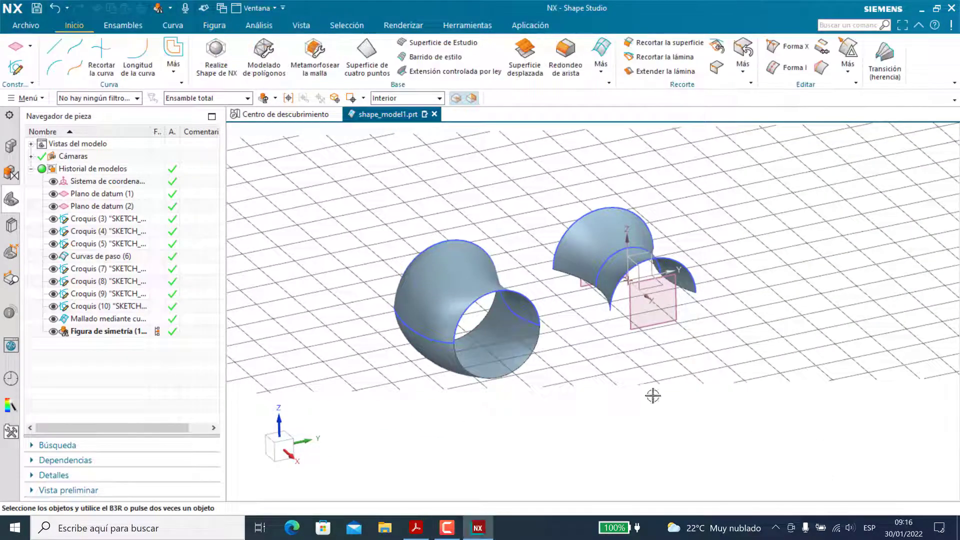
Create a point in front of the half surface at about X 496, Y -102, Z 0 mm.
middle_click_drag(654, 396, 649, 358)
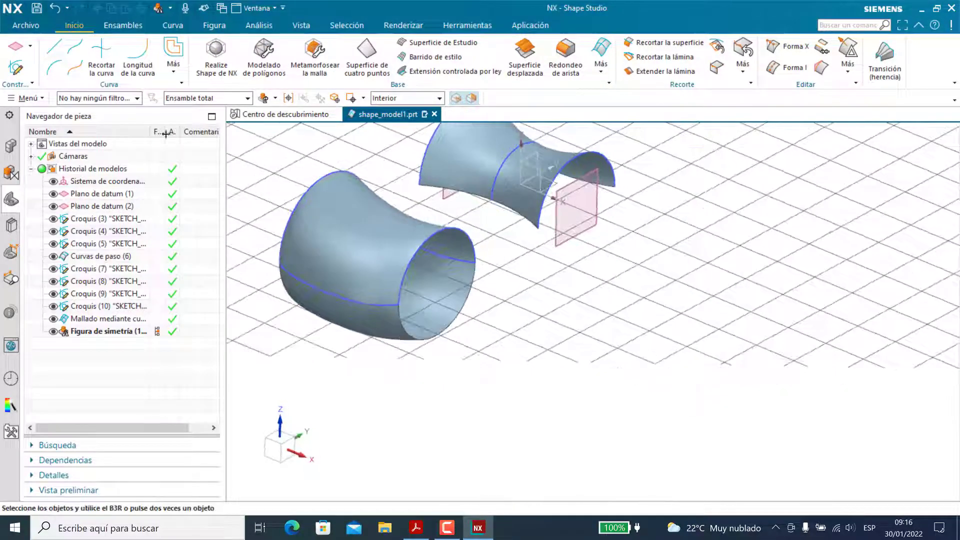
left_click(173, 50)
left_click(186, 266)
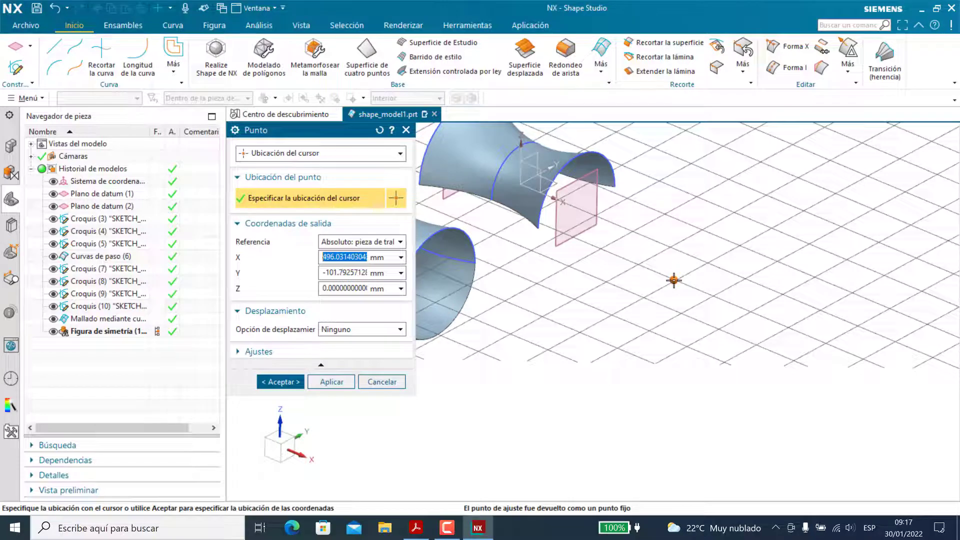
left_click(331, 381)
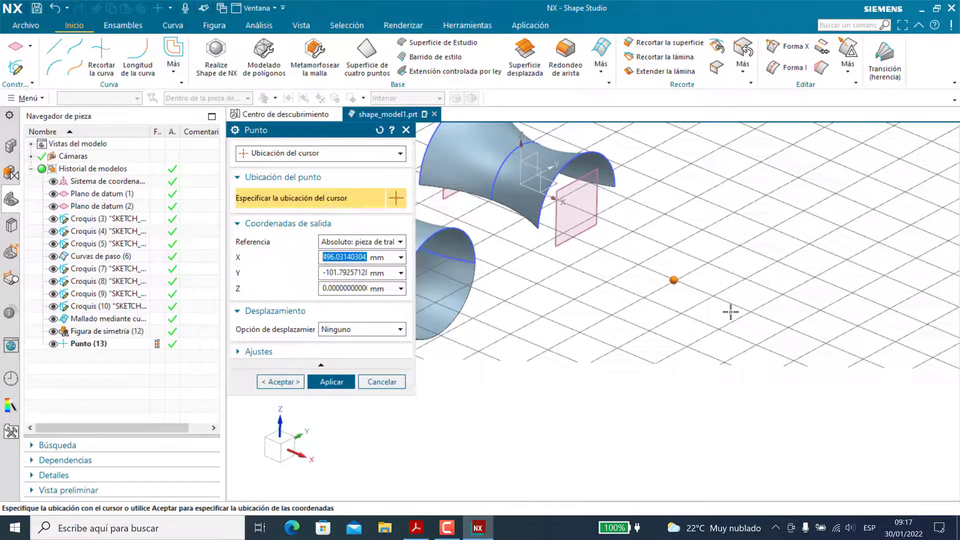
Create a second point at about X 502, Y 203 mm, with Z set to -20 mm.
middle_click_drag(731, 312, 698, 354)
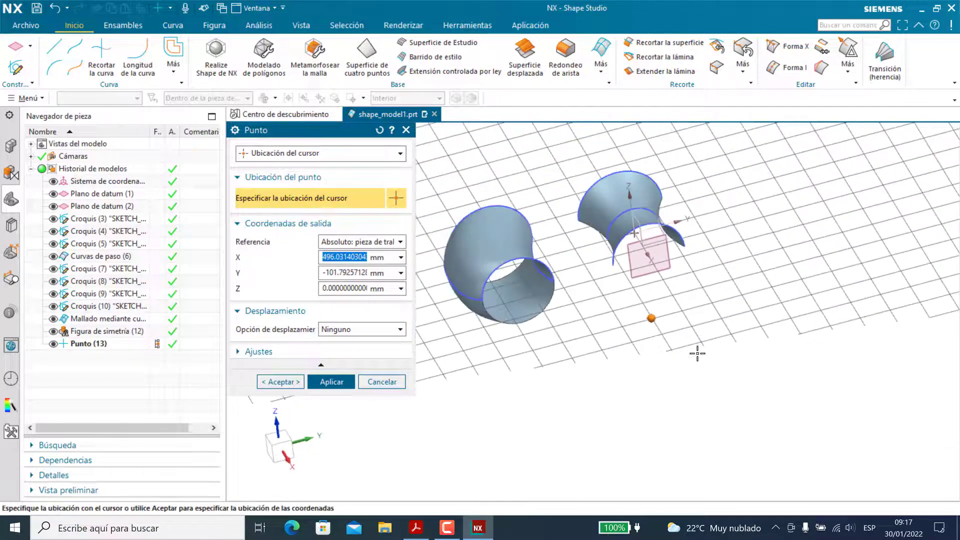
left_click(743, 295)
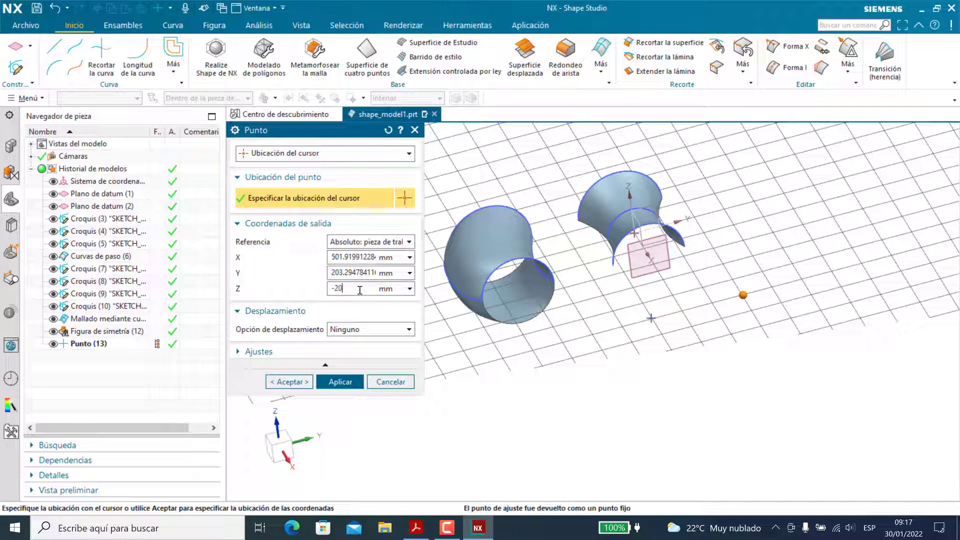
left_click(340, 385)
Create a third point farther along positive X at about X 861, Y -31 mm, with Z set to 30 mm.
mouse_move(735, 314)
middle_mouse_down()
mouse_move(755, 299)
mouse_move(748, 306)
middle_mouse_up()
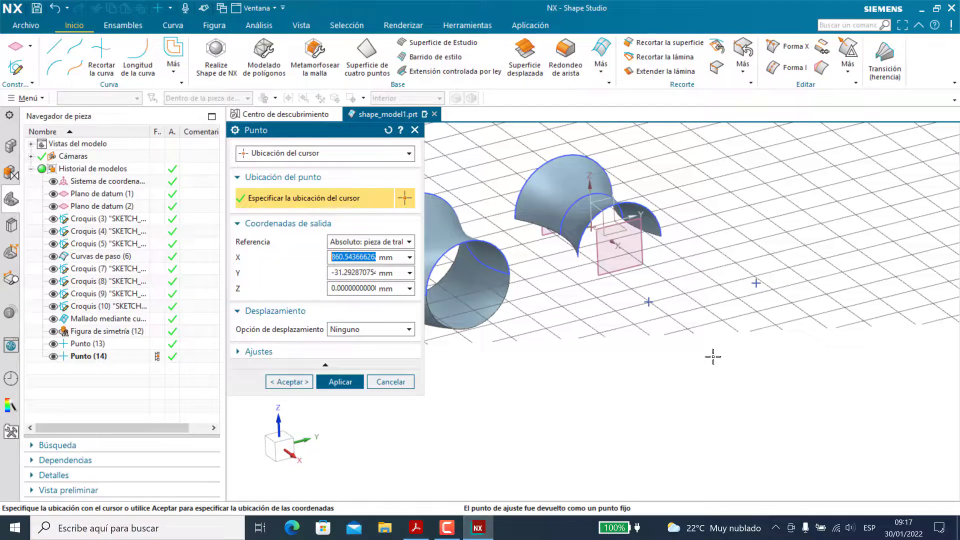
middle_click_drag(713, 357, 701, 370)
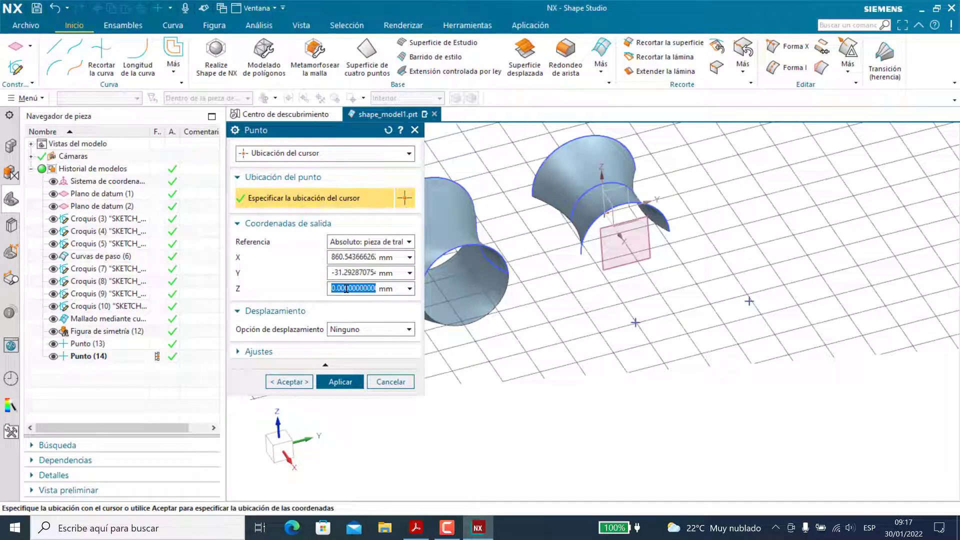
left_click(340, 382)
middle_click_drag(644, 345, 771, 371)
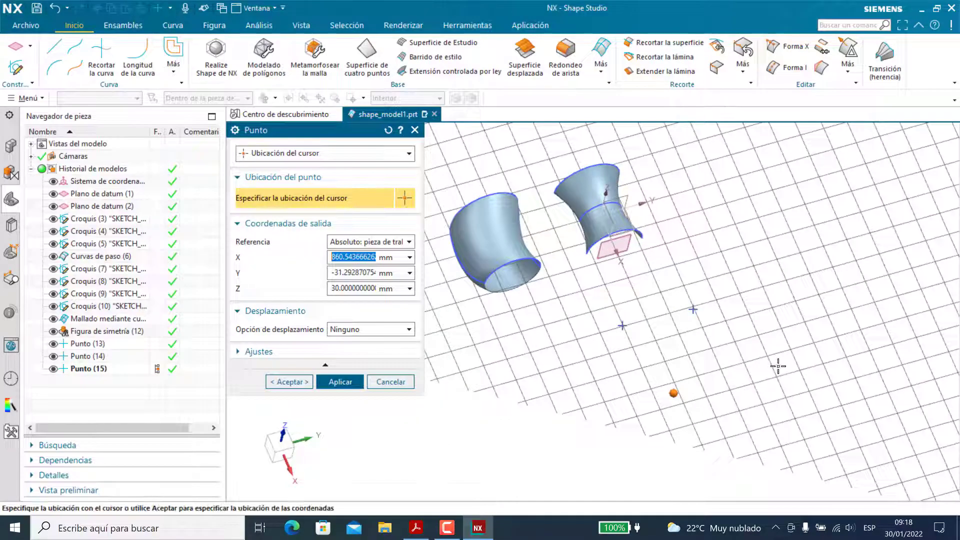